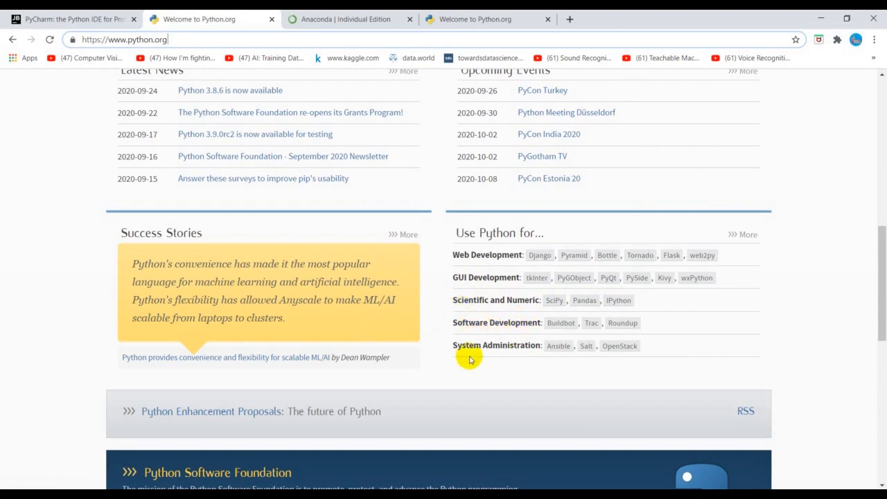
Start downloading the Python 3.8.5 installer for Windows from python.org and cancel the download
{"action": "scroll", "coordinate": [485, 312], "scroll_direction": "up", "scroll_amount": 6}
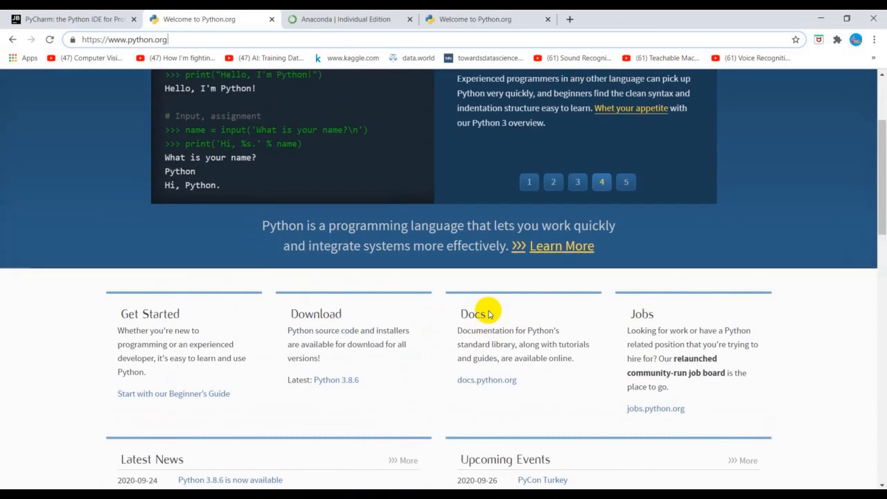
{"action": "scroll", "coordinate": [489, 313], "scroll_direction": "up", "scroll_amount": 1}
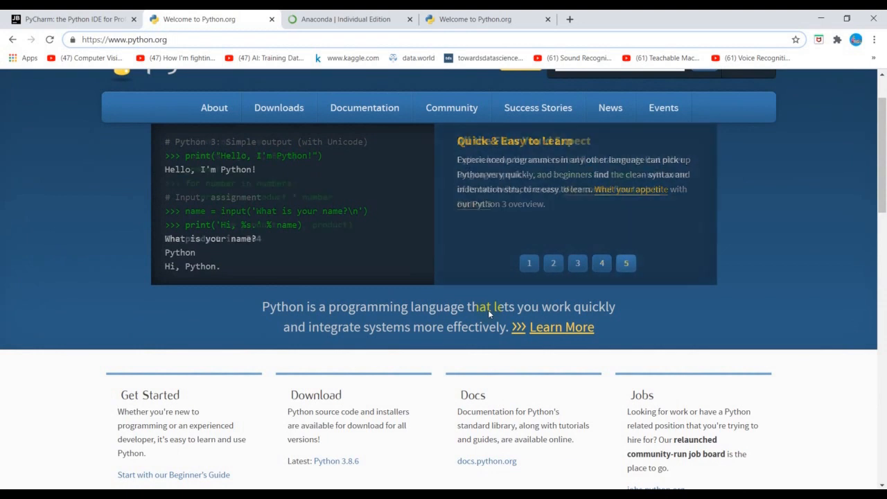
{"action": "scroll", "coordinate": [488, 309], "scroll_direction": "up", "scroll_amount": 1}
{"action": "scroll", "coordinate": [488, 310], "scroll_direction": "up", "scroll_amount": 1}
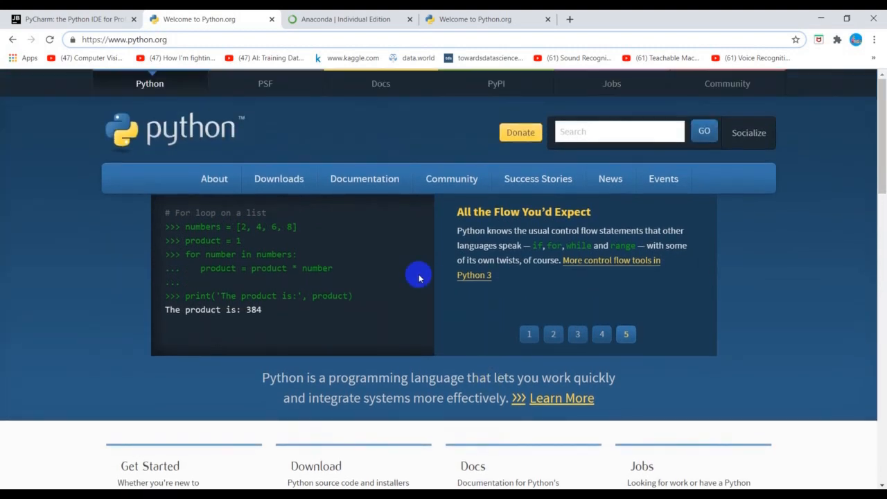
{"action": "mouse_move", "coordinate": [275, 180]}
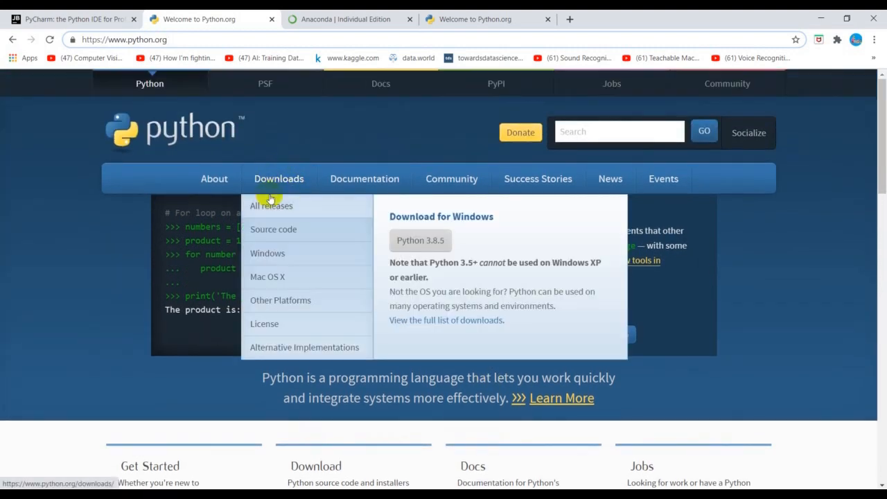
{"action": "left_click", "coordinate": [411, 247]}
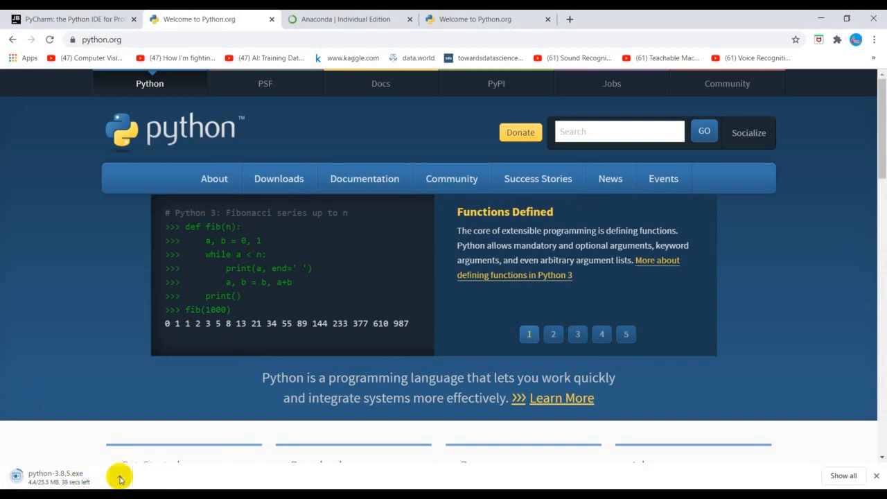
{"action": "left_click", "coordinate": [120, 476]}
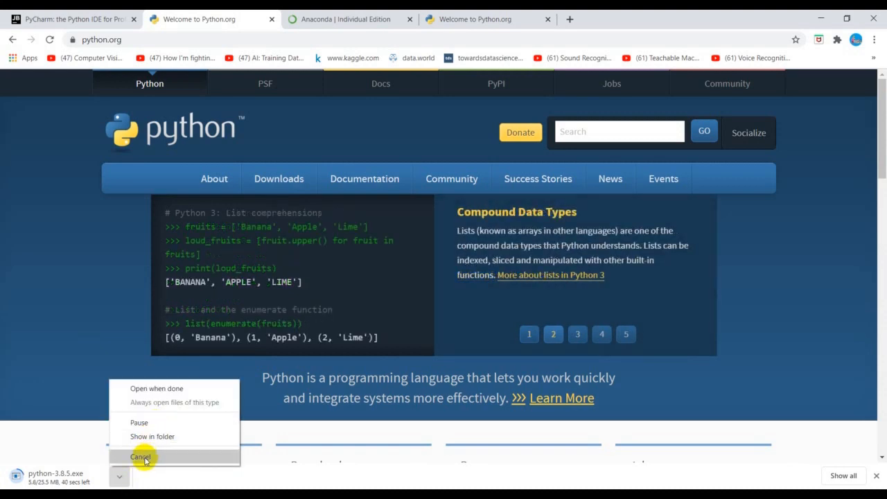
{"action": "left_click", "coordinate": [142, 456]}
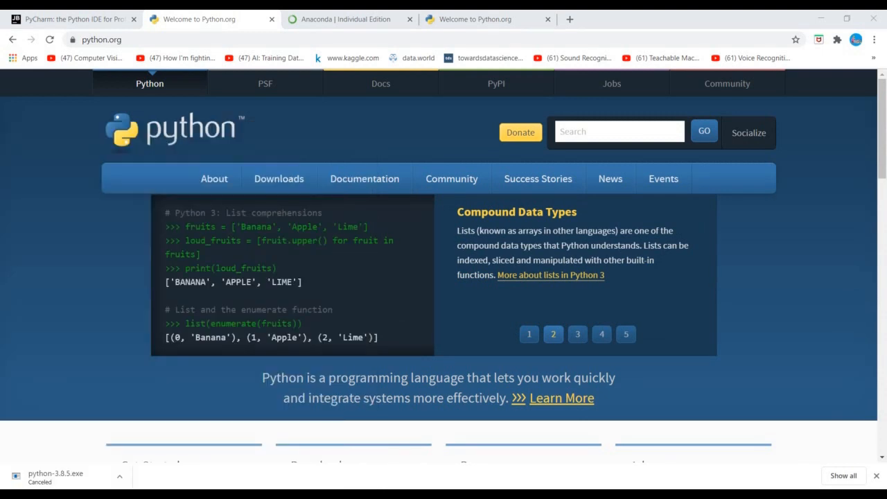
Check the installed Python version by running python --version in Command Prompt, and close the prompt window
{"action": "key", "text": "super+r"}
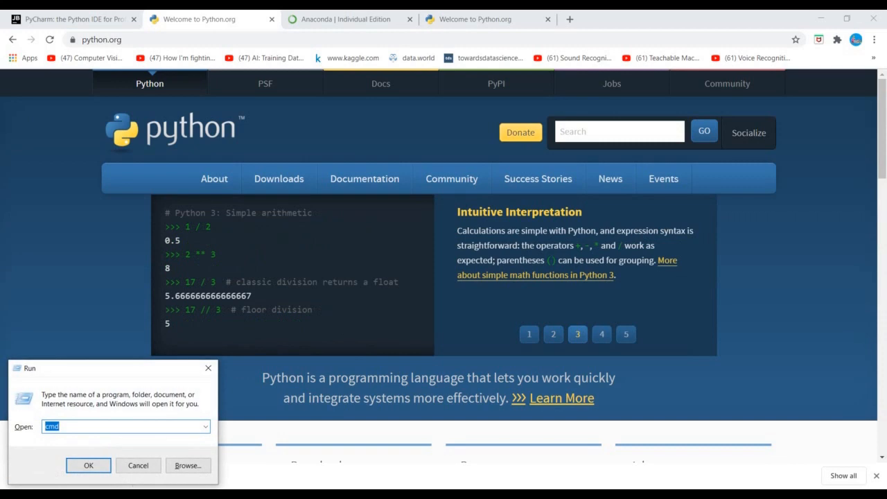
{"action": "key", "text": "Return"}
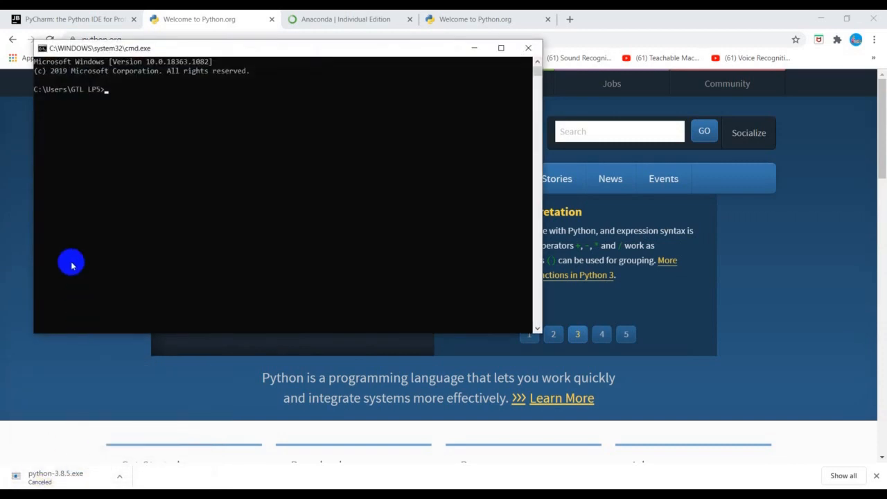
{"action": "type", "text": "py"}
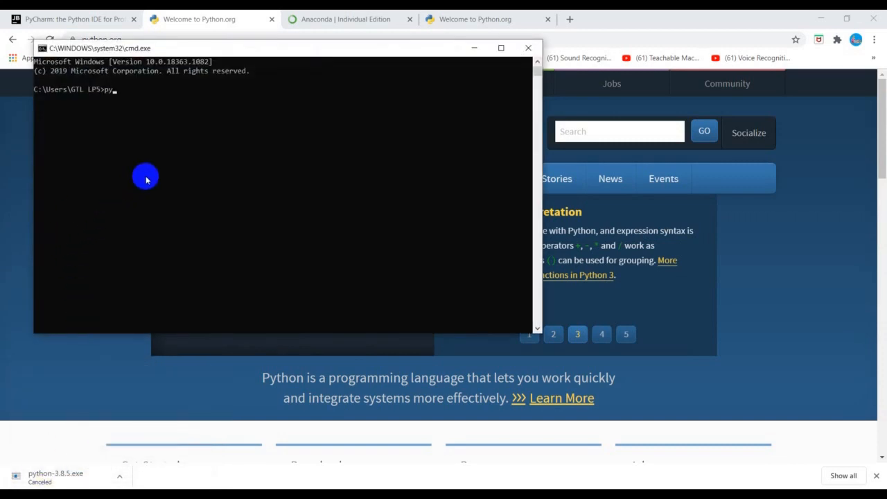
{"action": "type", "text": "thon -"}
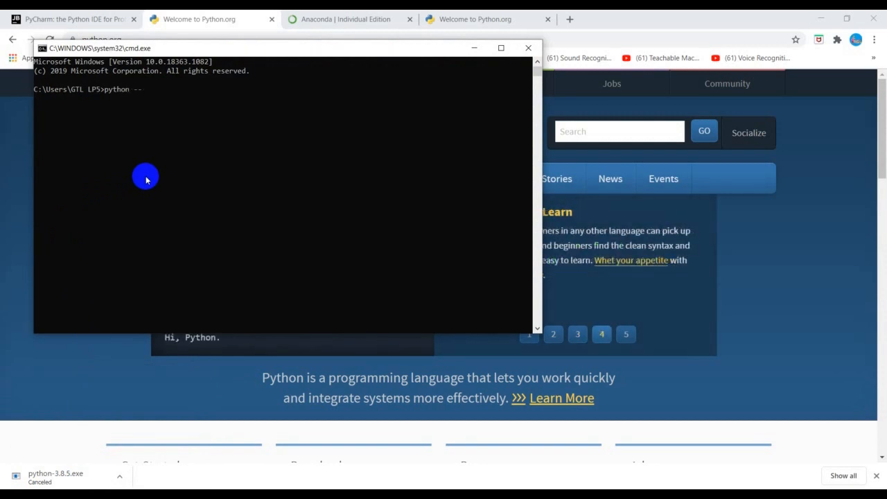
{"action": "type", "text": "-version"}
{"action": "key", "text": "Return"}
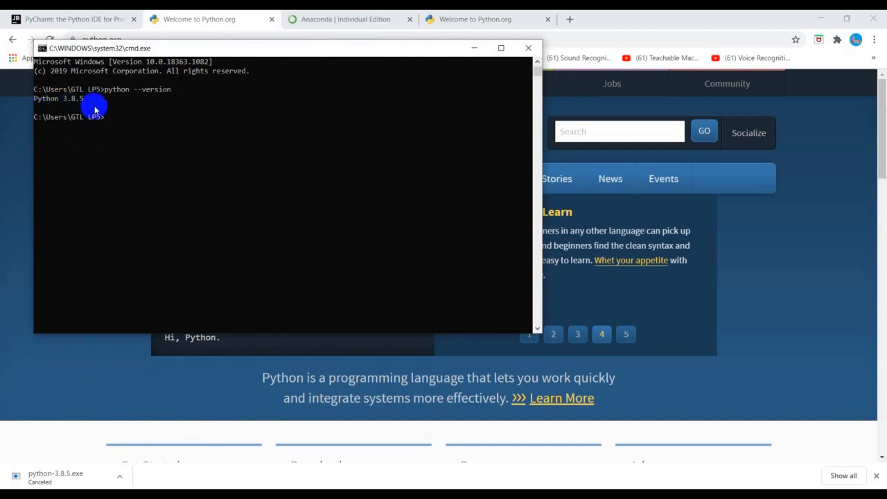
{"action": "left_click_drag", "start_coordinate": [204, 49], "coordinate": [396, 276]}
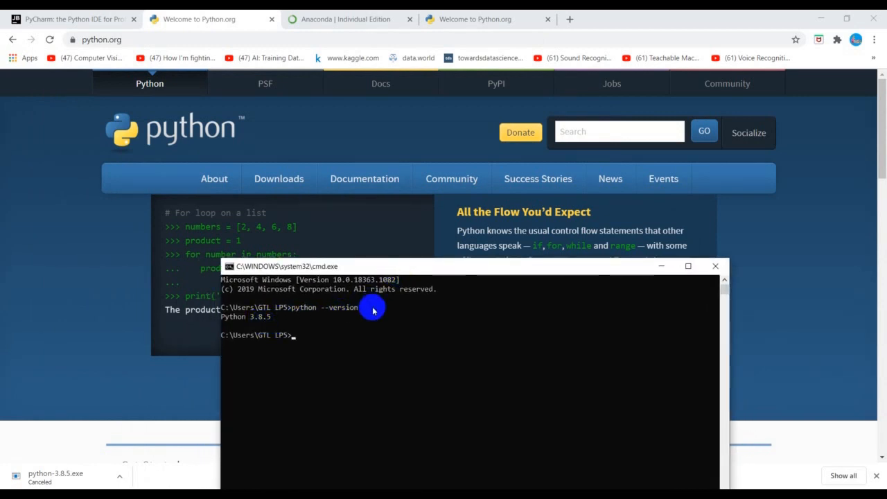
{"action": "left_click", "coordinate": [717, 267]}
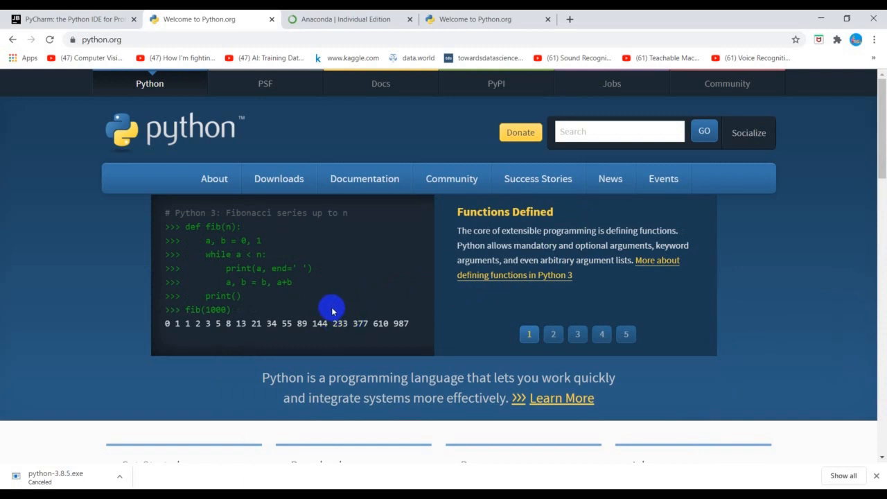
Bring up the Anaconda Installers section of the Anaconda Individual Edition page
{"action": "scroll", "coordinate": [332, 311], "scroll_direction": "down", "scroll_amount": 1}
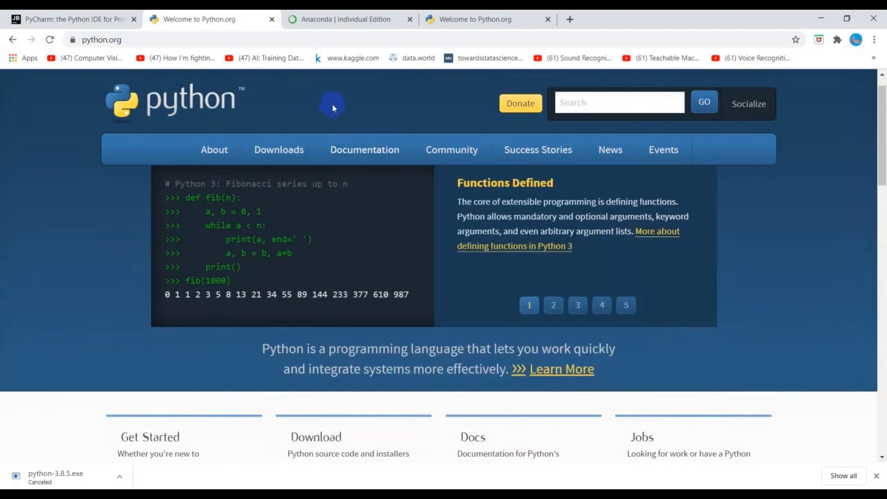
{"action": "left_click", "coordinate": [329, 21]}
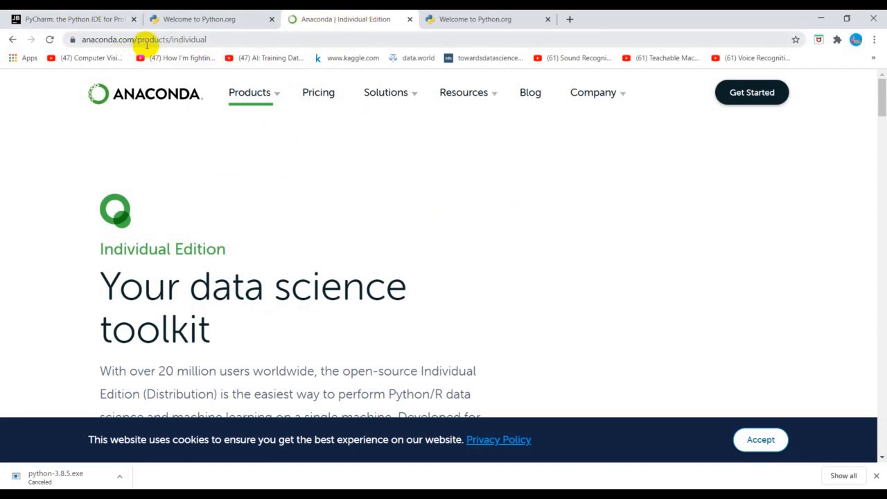
{"action": "left_click", "coordinate": [223, 40]}
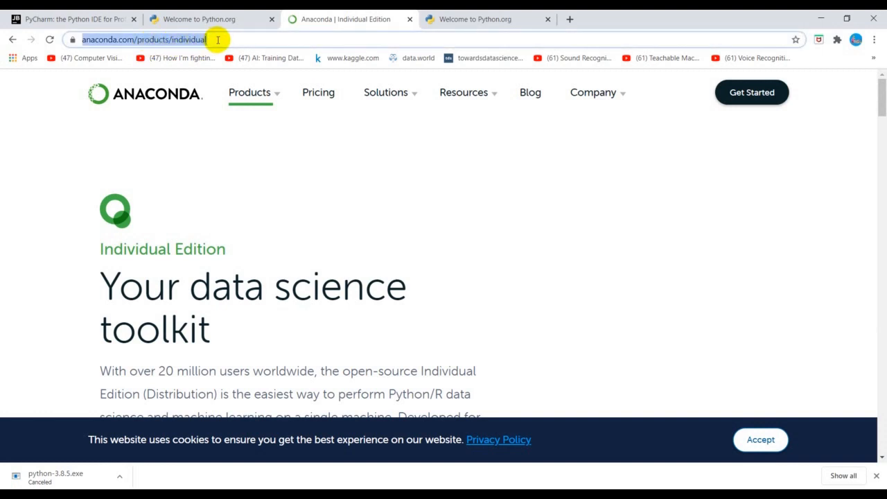
{"action": "left_click", "coordinate": [219, 40]}
{"action": "mouse_move", "coordinate": [251, 148]}
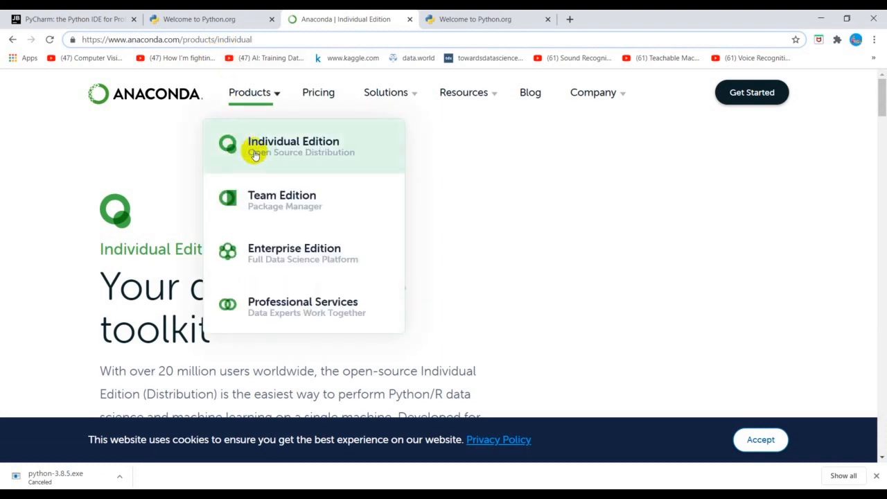
{"action": "scroll", "coordinate": [252, 148], "scroll_direction": "down", "scroll_amount": 3}
{"action": "scroll", "coordinate": [514, 267], "scroll_direction": "down", "scroll_amount": 2}
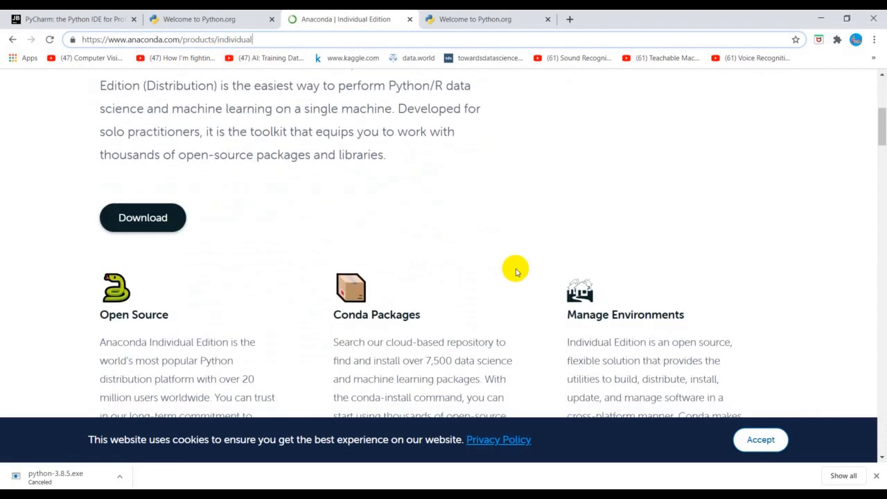
{"action": "scroll", "coordinate": [515, 269], "scroll_direction": "up", "scroll_amount": 3}
{"action": "scroll", "coordinate": [515, 270], "scroll_direction": "down", "scroll_amount": 3}
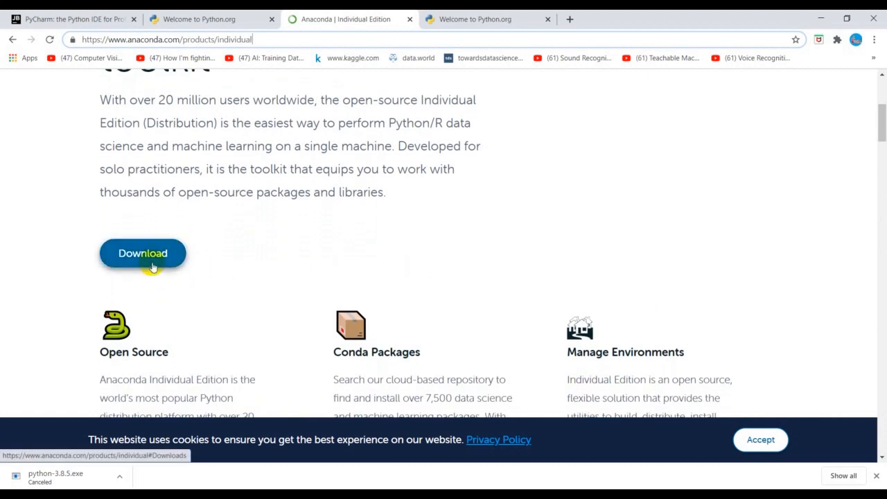
{"action": "left_click", "coordinate": [146, 262]}
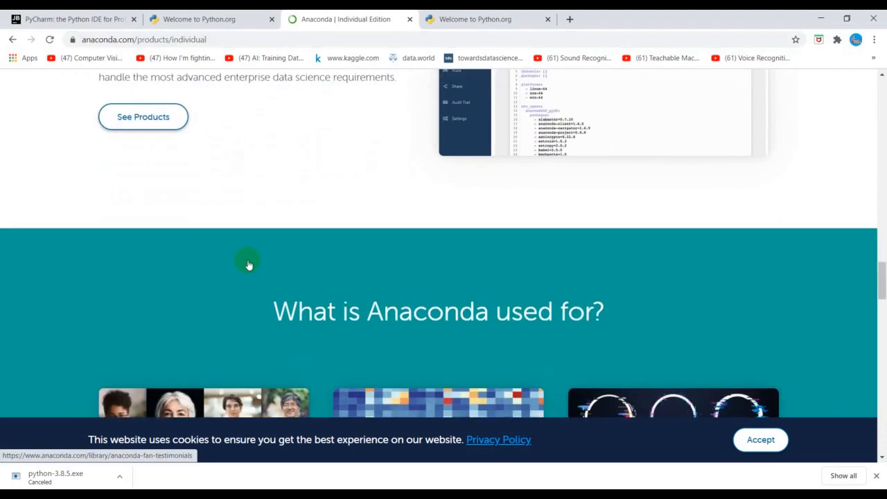
{"action": "scroll", "coordinate": [248, 262], "scroll_direction": "down", "scroll_amount": 1}
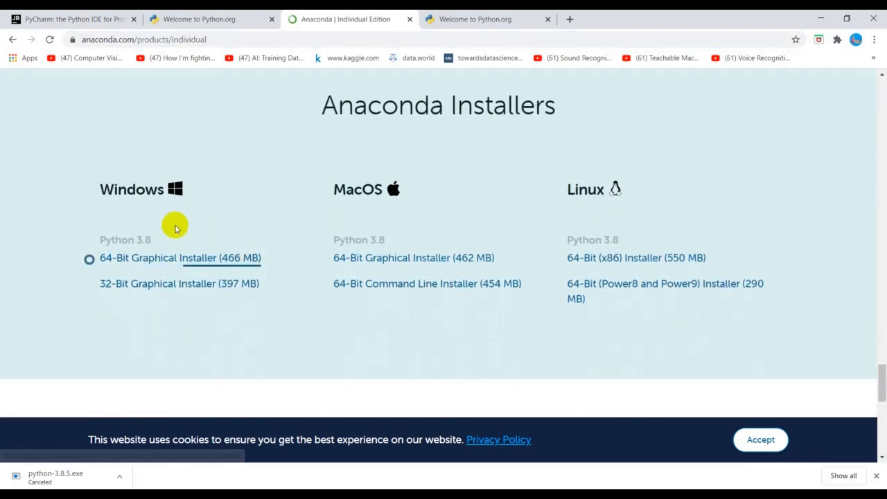
Start downloading the Windows 64-Bit Graphical Installer of Anaconda for Python 3.8 and cancel the download
{"action": "left_click", "coordinate": [147, 260]}
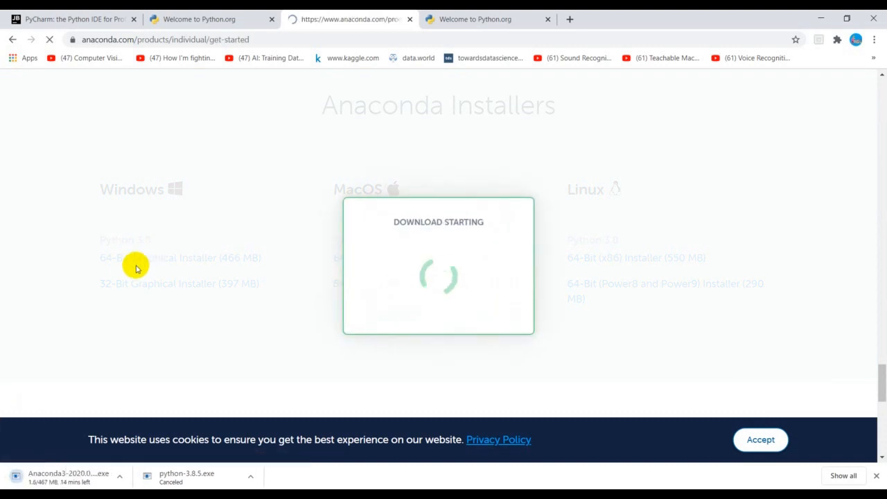
{"action": "left_click", "coordinate": [118, 477]}
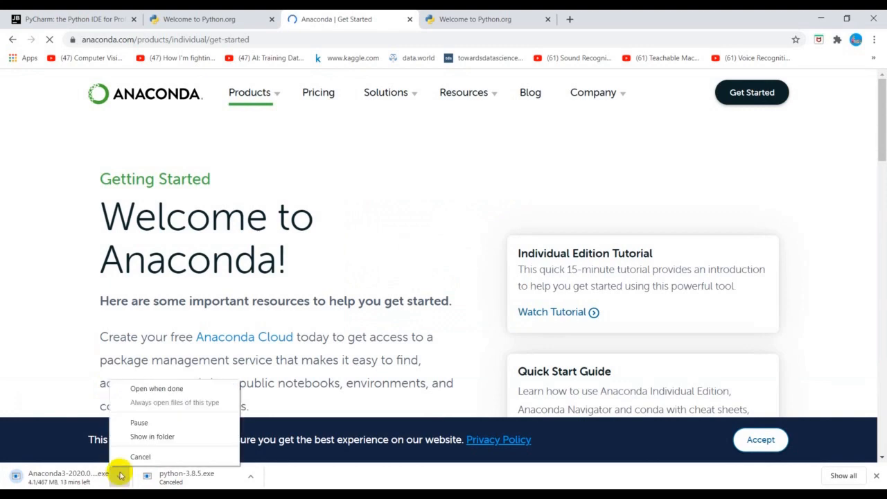
{"action": "left_click", "coordinate": [138, 455]}
Close the File Explorer window of the connected phone that covers the Anaconda getting-started page
{"action": "scroll", "coordinate": [222, 403], "scroll_direction": "down", "scroll_amount": 3}
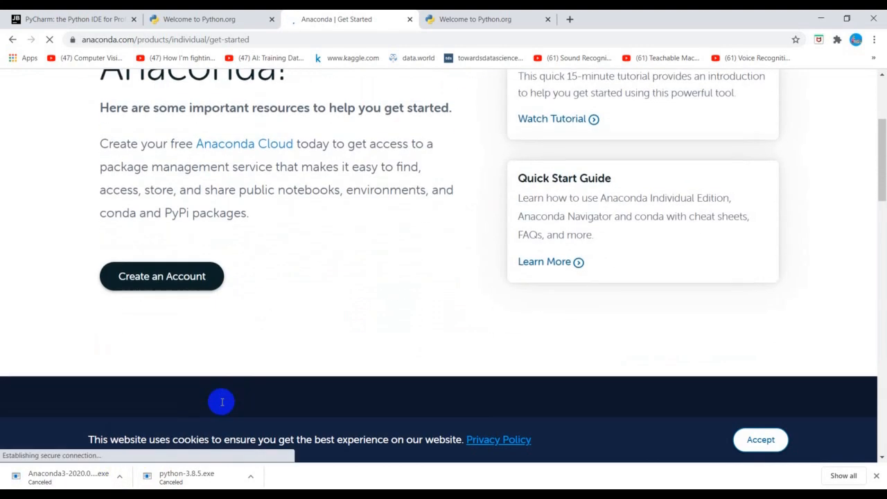
{"action": "scroll", "coordinate": [222, 403], "scroll_direction": "up", "scroll_amount": 3}
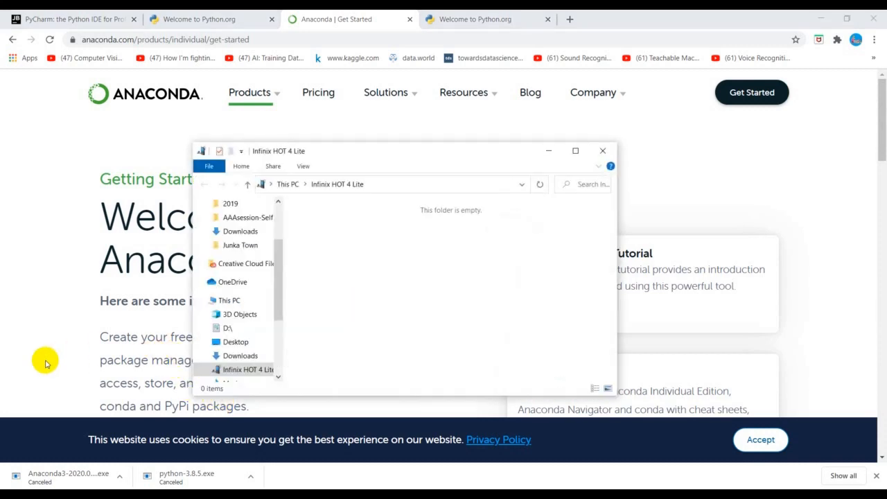
{"action": "left_click", "coordinate": [602, 151]}
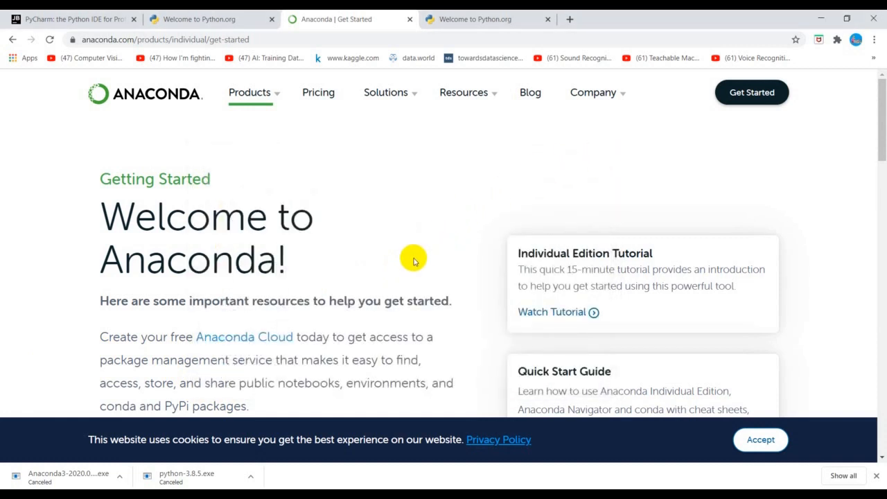
Look through the Anaconda getting-started page, from the welcome text down to the Individual Edition Tutorial video section
{"action": "scroll", "coordinate": [374, 277], "scroll_direction": "down", "scroll_amount": 5}
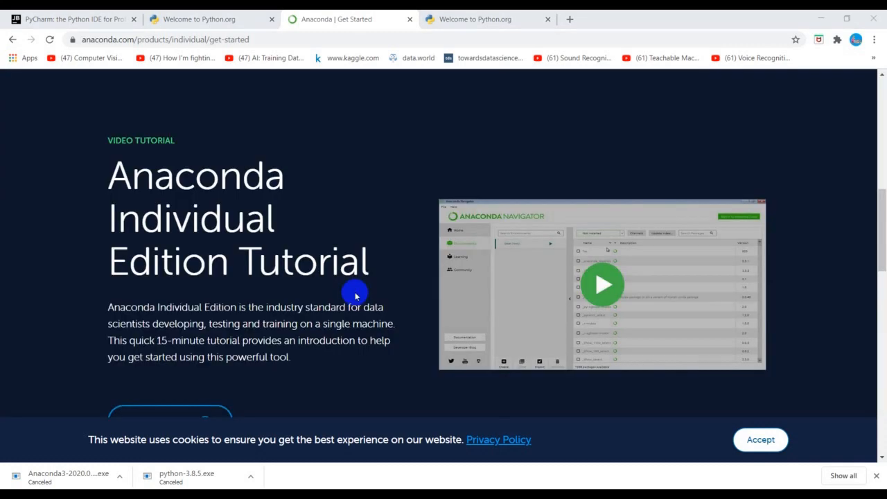
{"action": "scroll", "coordinate": [355, 296], "scroll_direction": "up", "scroll_amount": 2}
{"action": "scroll", "coordinate": [355, 296], "scroll_direction": "down", "scroll_amount": 3}
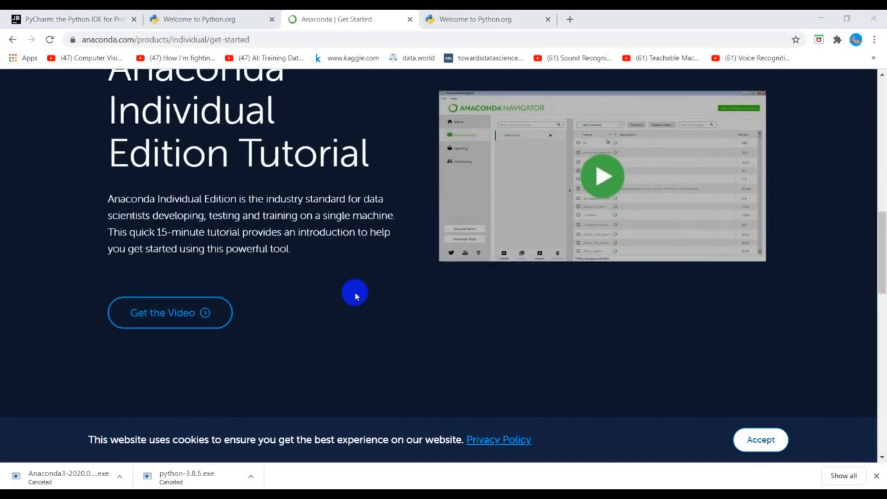
{"action": "scroll", "coordinate": [355, 296], "scroll_direction": "up", "scroll_amount": 7}
{"action": "scroll", "coordinate": [353, 295], "scroll_direction": "up", "scroll_amount": 1}
{"action": "scroll", "coordinate": [354, 295], "scroll_direction": "down", "scroll_amount": 8}
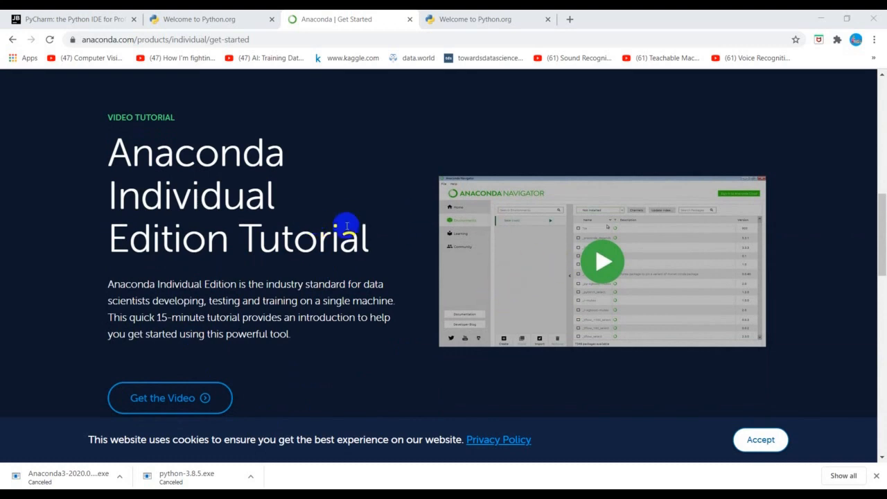
{"action": "scroll", "coordinate": [294, 134], "scroll_direction": "up", "scroll_amount": 8}
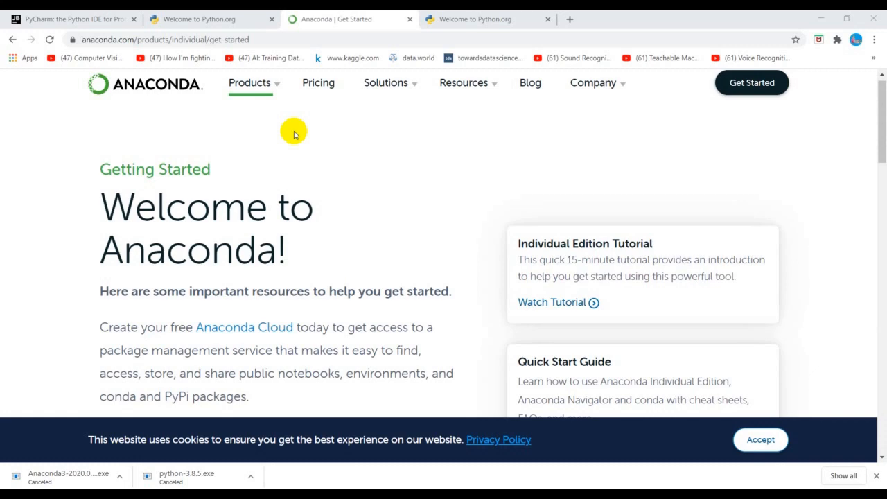
{"action": "scroll", "coordinate": [385, 253], "scroll_direction": "down", "scroll_amount": 8}
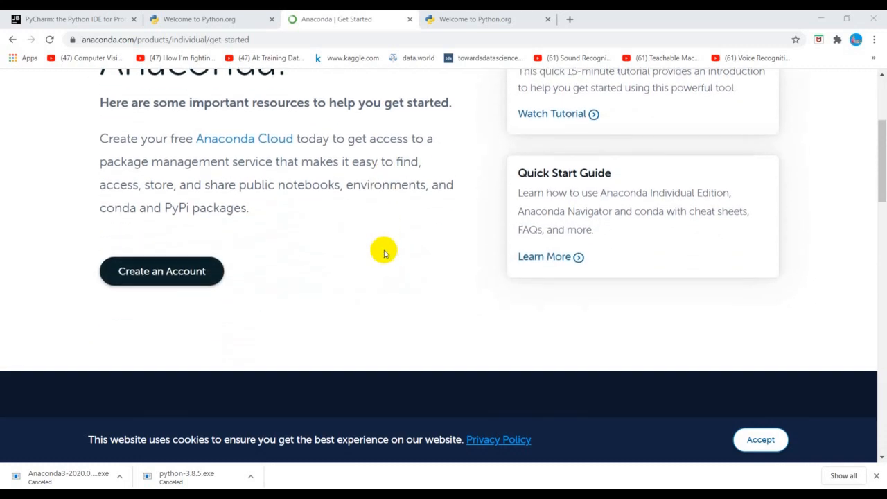
{"action": "scroll", "coordinate": [384, 253], "scroll_direction": "up", "scroll_amount": 8}
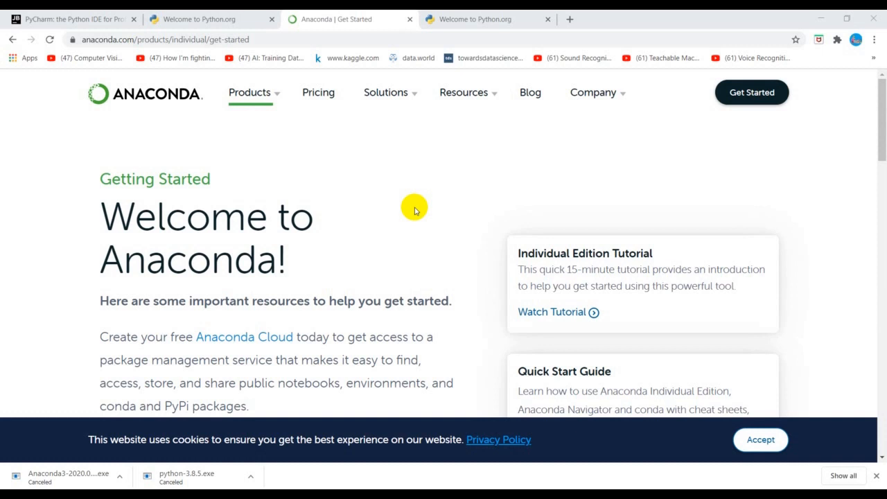
Close the duplicate Python.org page, keeping the Anaconda page open
{"action": "left_click", "coordinate": [458, 16]}
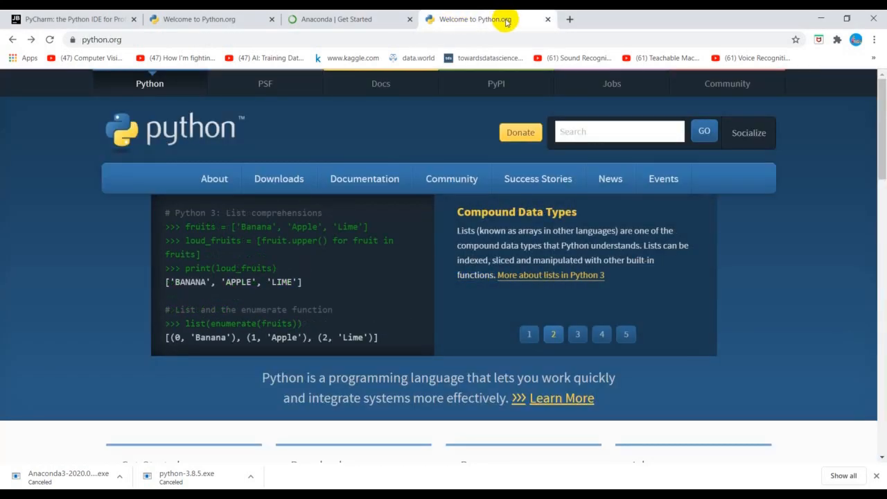
{"action": "left_click", "coordinate": [545, 19]}
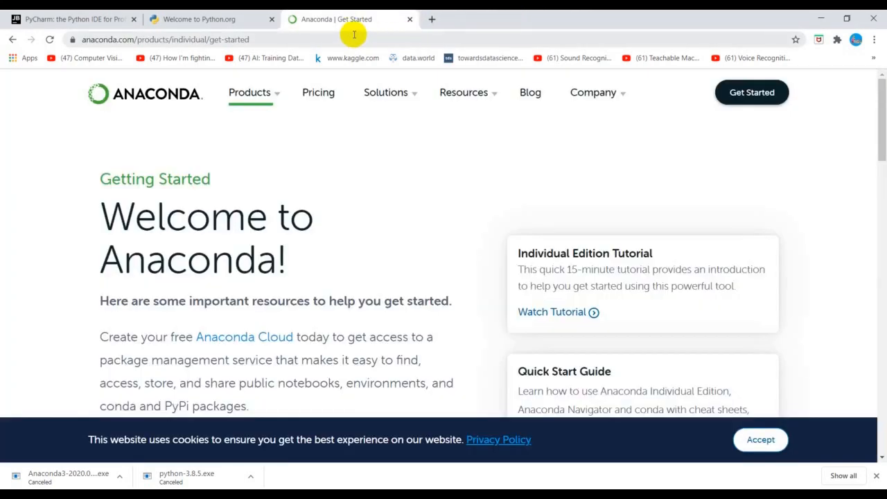
Look through the JetBrains PyCharm page, from the title banner down to the Boost Code Quality and Simply All You Need sections
{"action": "mouse_move", "coordinate": [367, 108]}
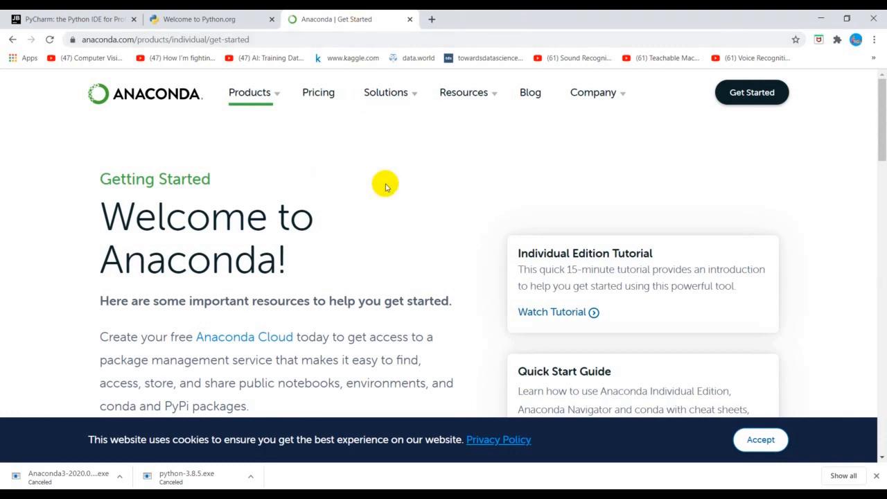
{"action": "left_click", "coordinate": [64, 19]}
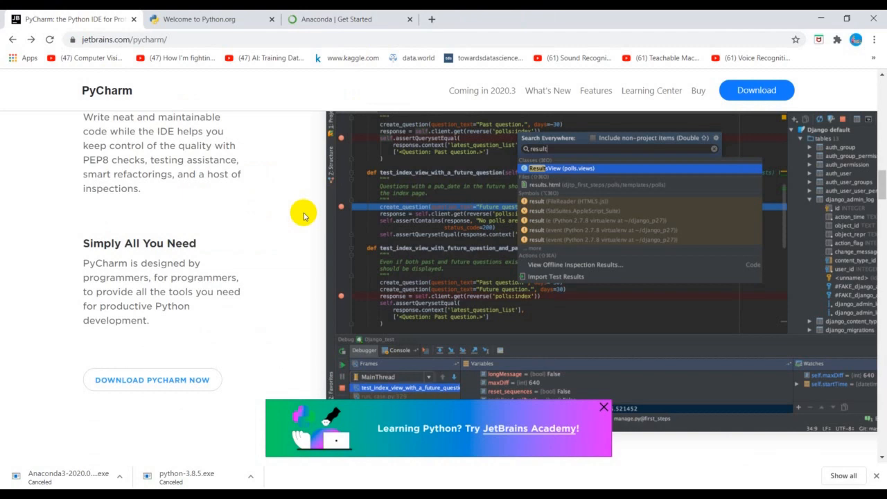
{"action": "scroll", "coordinate": [302, 215], "scroll_direction": "up", "scroll_amount": 2}
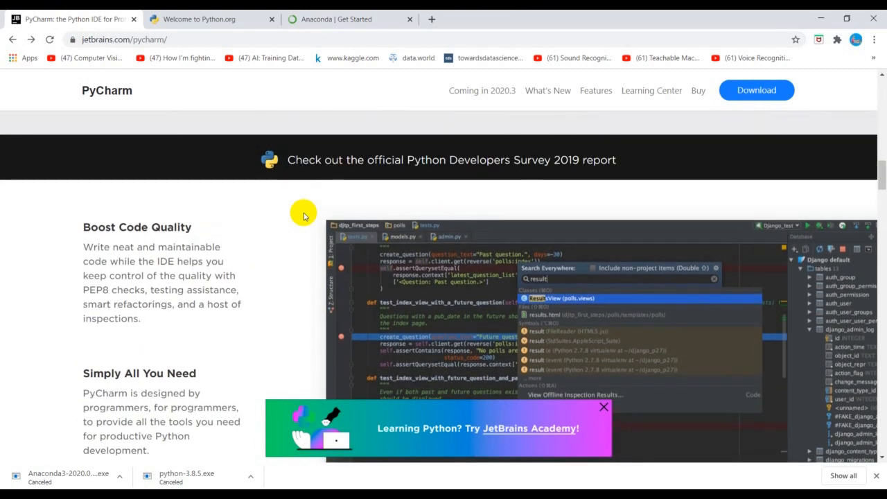
{"action": "scroll", "coordinate": [302, 215], "scroll_direction": "down", "scroll_amount": 2}
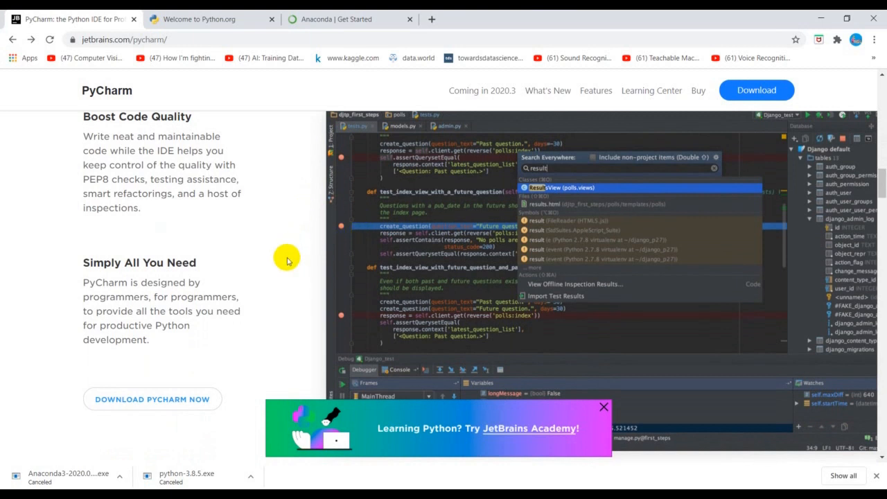
{"action": "scroll", "coordinate": [287, 260], "scroll_direction": "down", "scroll_amount": 1}
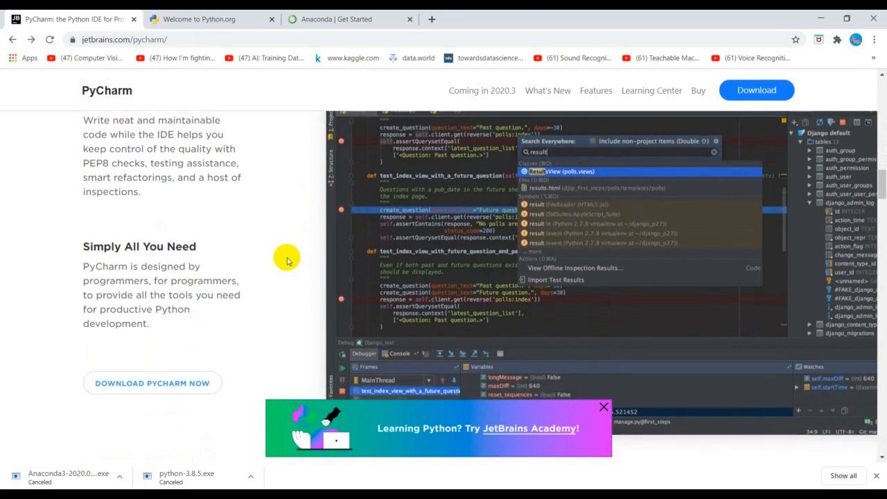
{"action": "scroll", "coordinate": [287, 261], "scroll_direction": "up", "scroll_amount": 10}
{"action": "scroll", "coordinate": [287, 261], "scroll_direction": "up", "scroll_amount": 10}
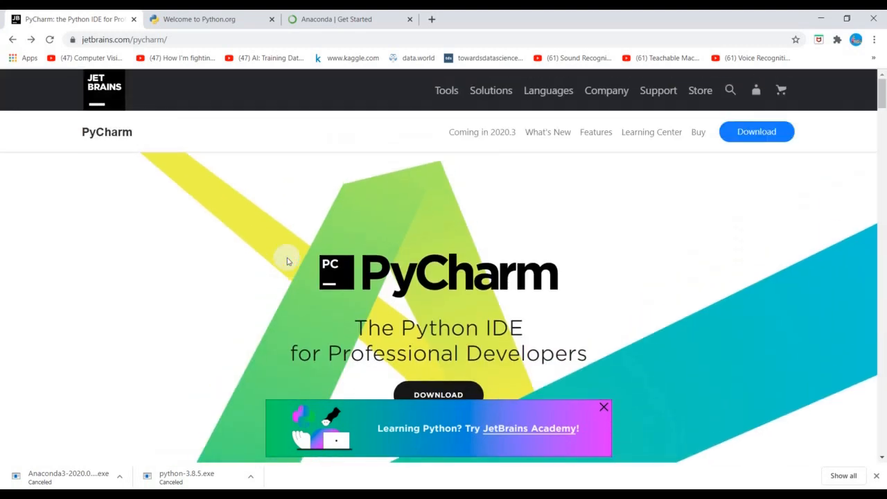
{"action": "scroll", "coordinate": [286, 260], "scroll_direction": "down", "scroll_amount": 1}
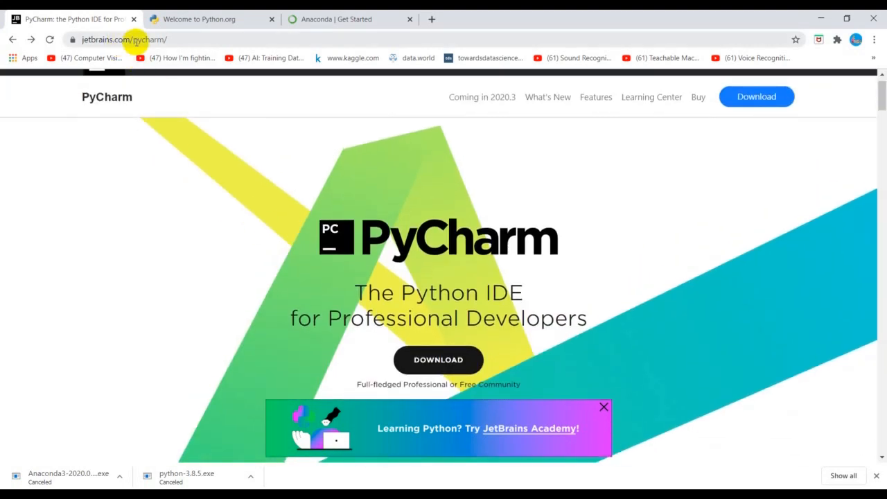
{"action": "scroll", "coordinate": [273, 214], "scroll_direction": "up", "scroll_amount": 1}
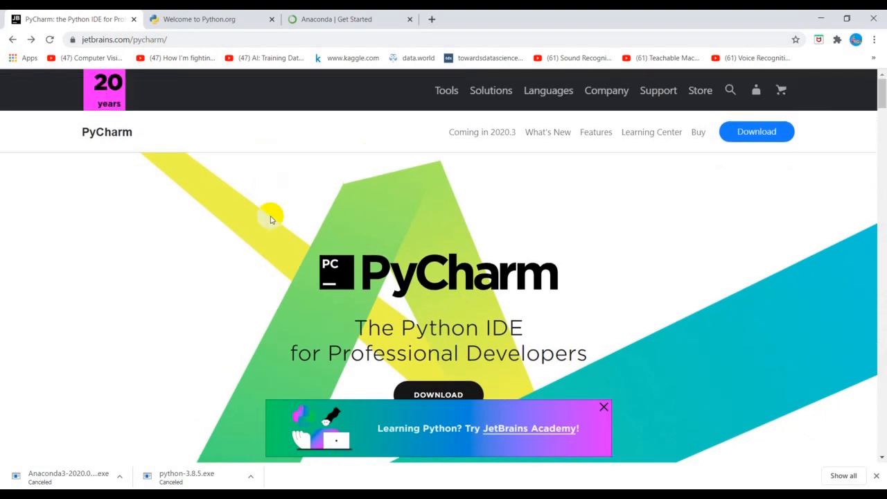
{"action": "scroll", "coordinate": [270, 219], "scroll_direction": "down", "scroll_amount": 2}
{"action": "scroll", "coordinate": [271, 219], "scroll_direction": "down", "scroll_amount": 15}
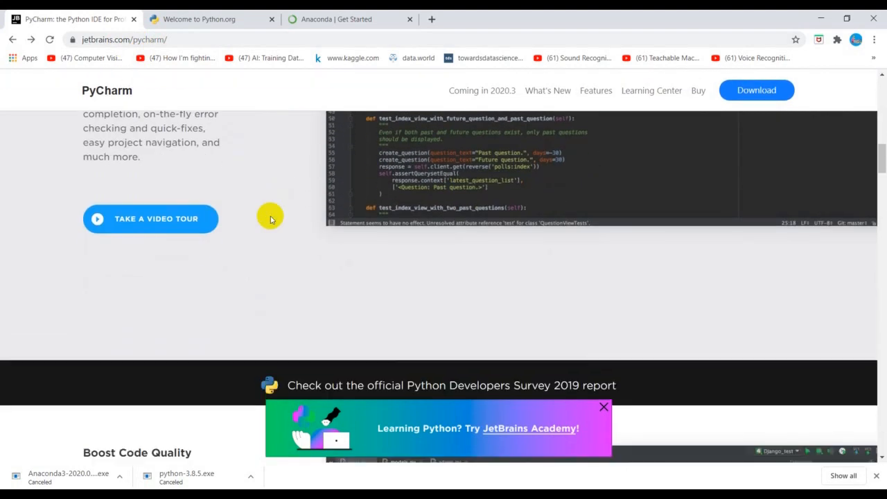
{"action": "scroll", "coordinate": [271, 220], "scroll_direction": "down", "scroll_amount": 3}
{"action": "scroll", "coordinate": [267, 214], "scroll_direction": "up", "scroll_amount": 4}
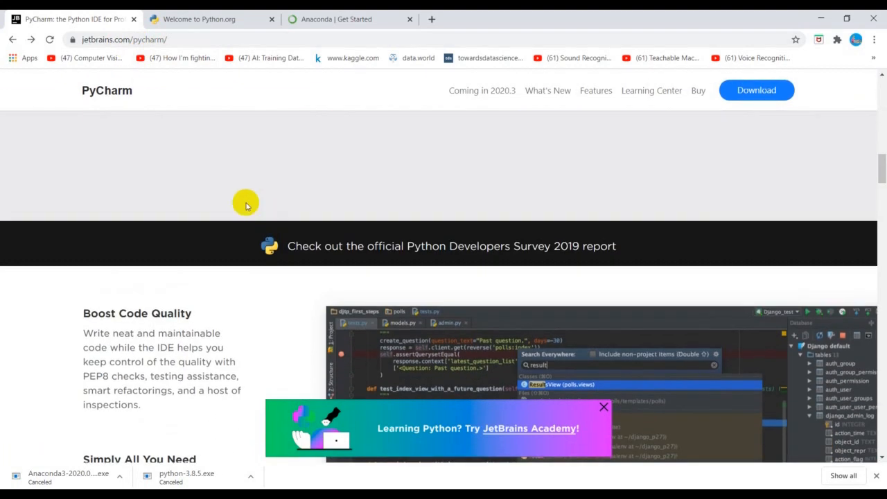
{"action": "scroll", "coordinate": [160, 180], "scroll_direction": "up", "scroll_amount": 2}
{"action": "scroll", "coordinate": [184, 250], "scroll_direction": "down", "scroll_amount": 6}
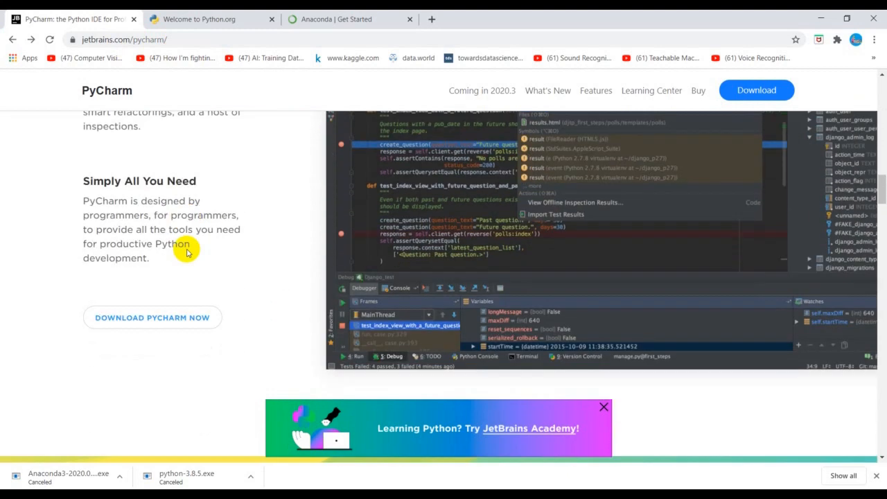
Open the PyCharm download page, dismiss the JetBrains Academy banner and start downloading the Community edition for Windows
{"action": "left_click", "coordinate": [143, 286]}
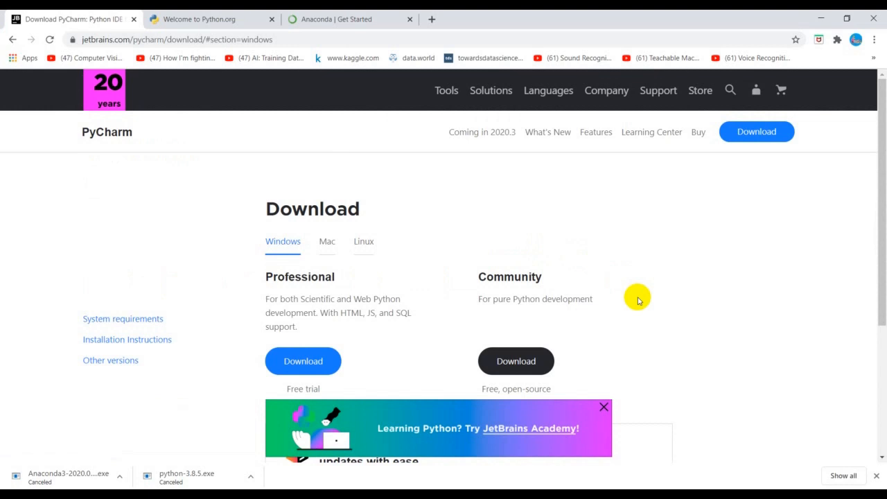
{"action": "left_click", "coordinate": [604, 407]}
{"action": "left_click", "coordinate": [513, 366]}
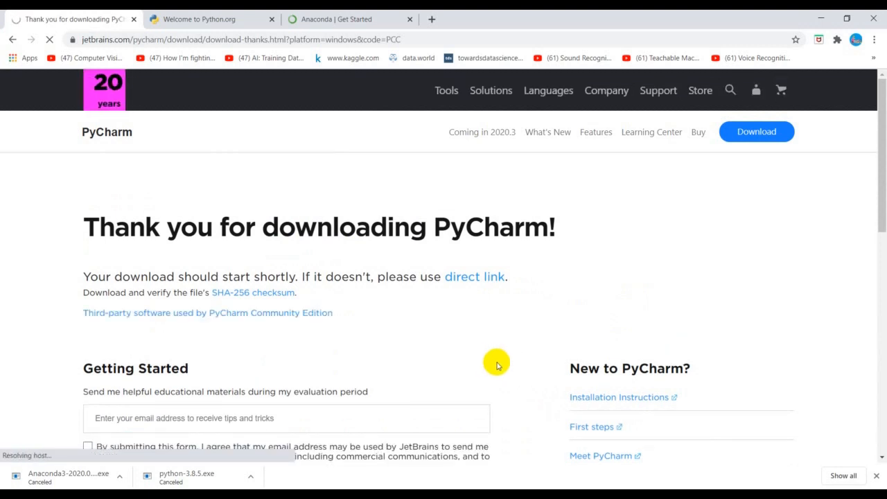
{"action": "scroll", "coordinate": [495, 356], "scroll_direction": "down", "scroll_amount": 2}
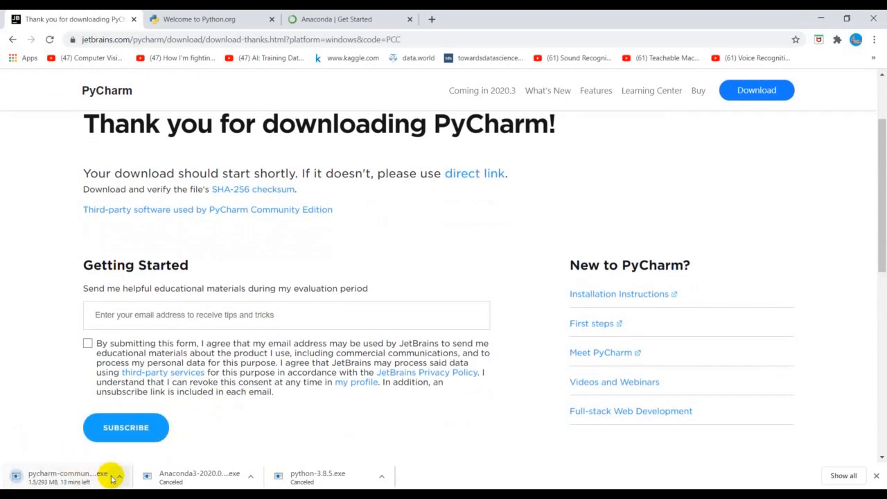
{"action": "scroll", "coordinate": [460, 249], "scroll_direction": "down", "scroll_amount": 3}
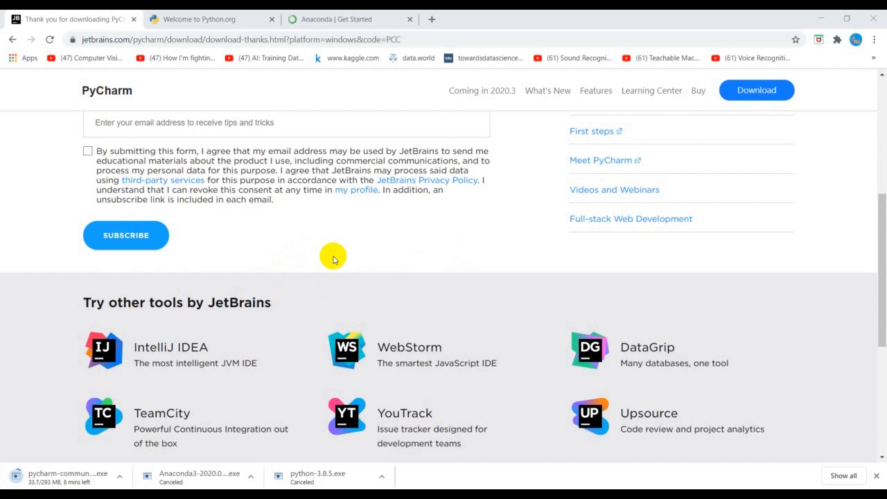
{"action": "left_click", "coordinate": [208, 17]}
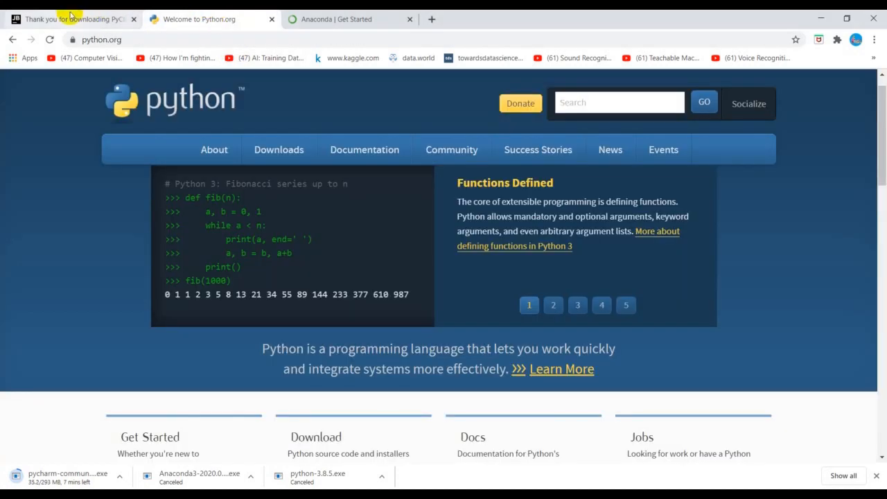
{"action": "left_click", "coordinate": [348, 15]}
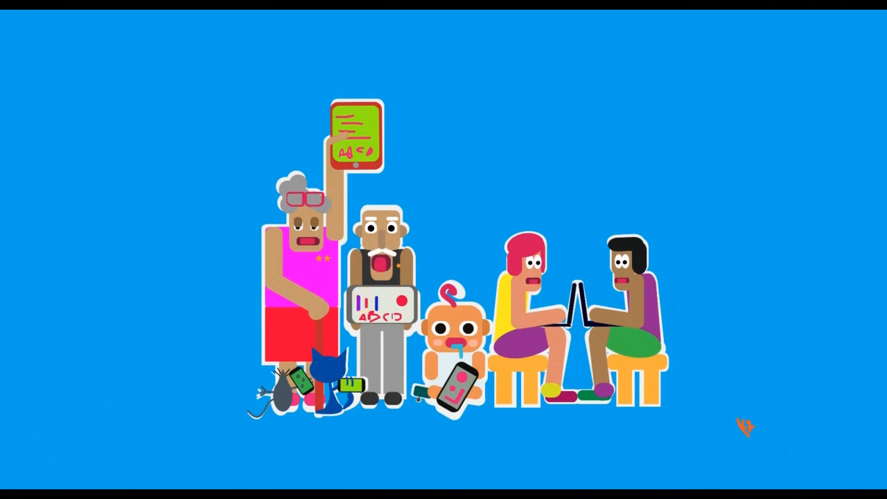
Search the computer for "ana", open Anaconda Navigator and launch Jupyter Notebook from it
{"action": "left_click", "coordinate": [9, 488]}
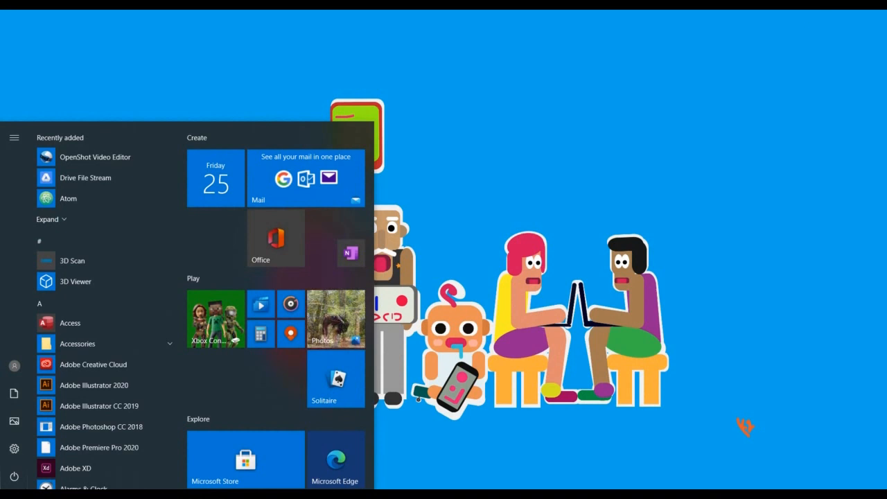
{"action": "type", "text": "ana"}
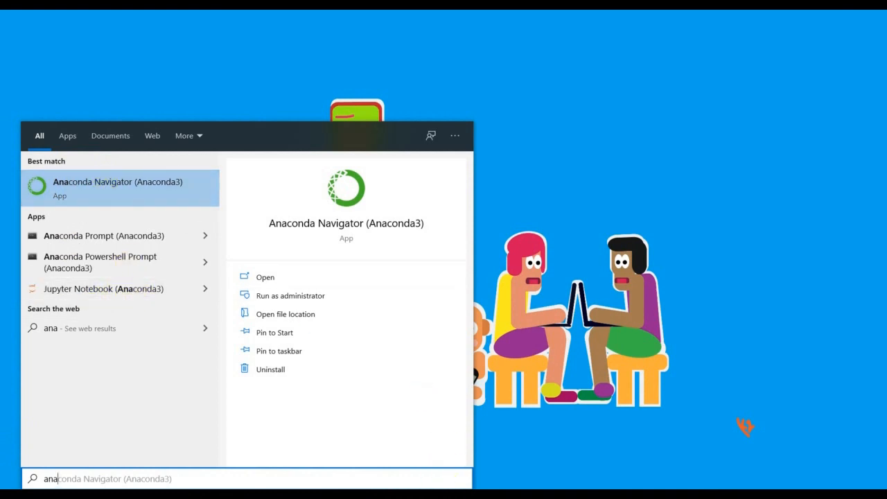
{"action": "left_click", "coordinate": [128, 194]}
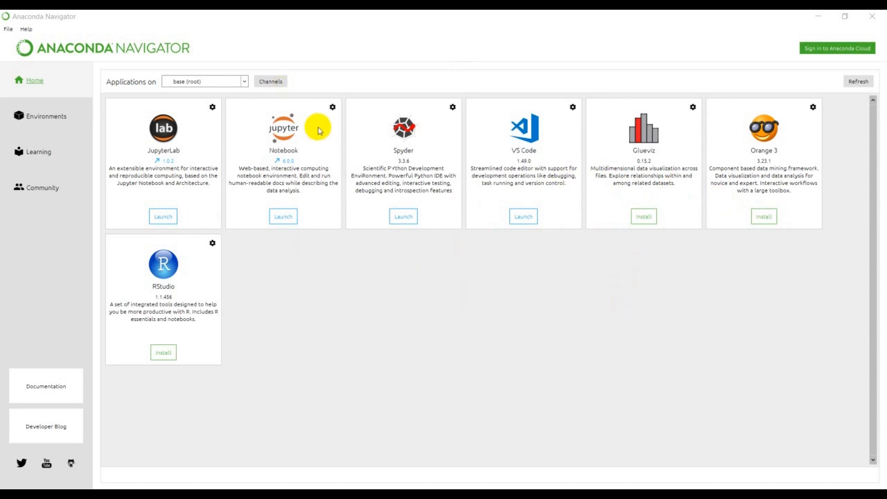
{"action": "left_click", "coordinate": [283, 216]}
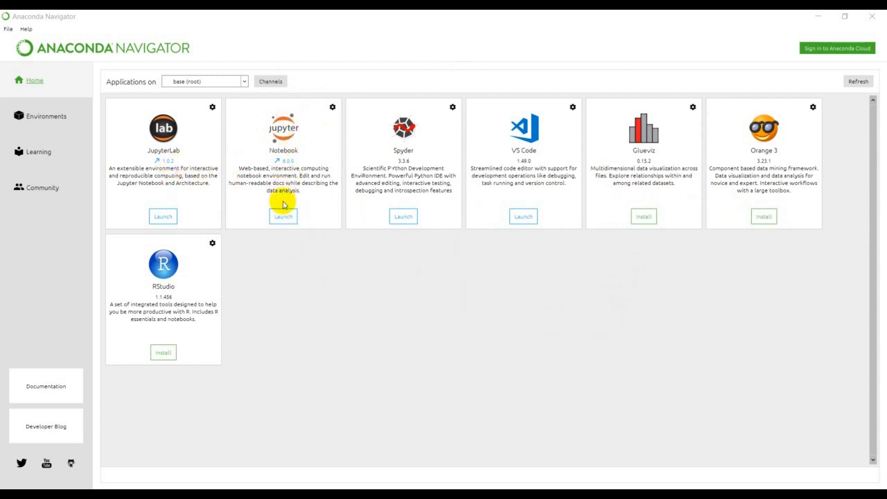
{"action": "left_click", "coordinate": [285, 218]}
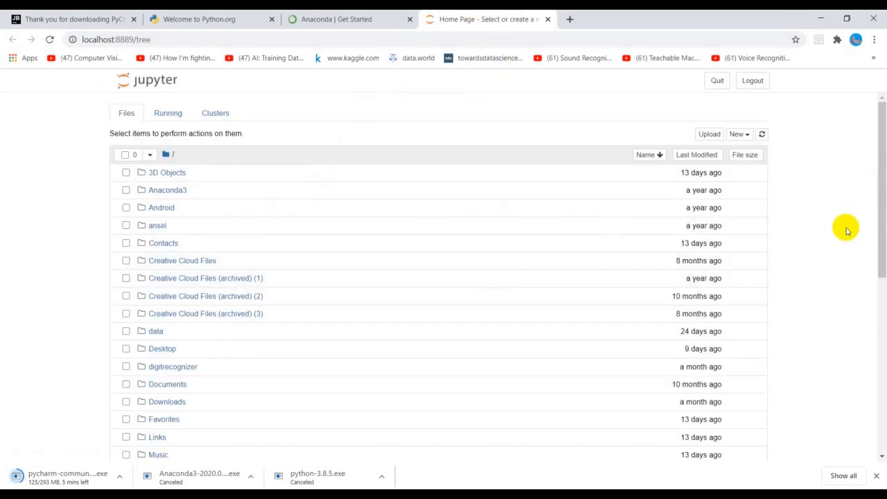
Look through the folders and notebook files listed on the Jupyter home page
{"action": "scroll", "coordinate": [845, 229], "scroll_direction": "down", "scroll_amount": 3}
{"action": "scroll", "coordinate": [845, 229], "scroll_direction": "up", "scroll_amount": 3}
{"action": "scroll", "coordinate": [83, 390], "scroll_direction": "down", "scroll_amount": 2}
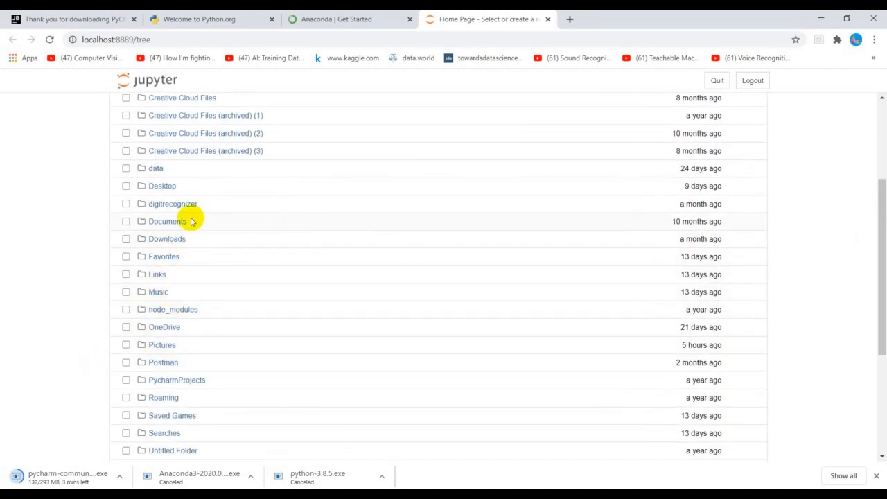
{"action": "scroll", "coordinate": [191, 219], "scroll_direction": "up", "scroll_amount": 2}
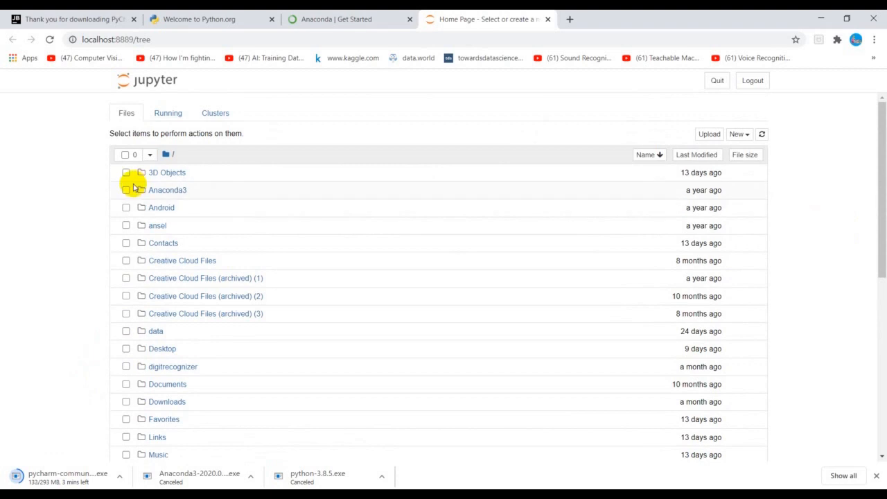
{"action": "scroll", "coordinate": [219, 279], "scroll_direction": "down", "scroll_amount": 1}
{"action": "scroll", "coordinate": [217, 279], "scroll_direction": "down", "scroll_amount": 2}
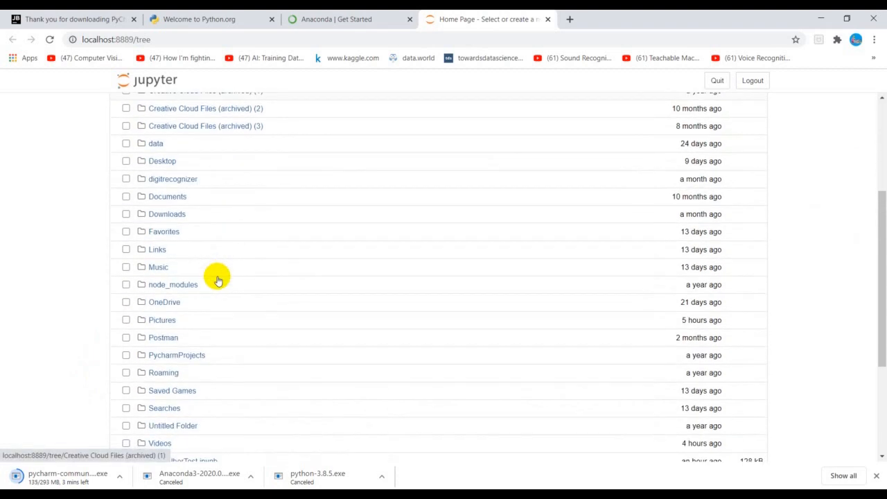
{"action": "scroll", "coordinate": [217, 279], "scroll_direction": "down", "scroll_amount": 2}
{"action": "scroll", "coordinate": [217, 279], "scroll_direction": "down", "scroll_amount": 2}
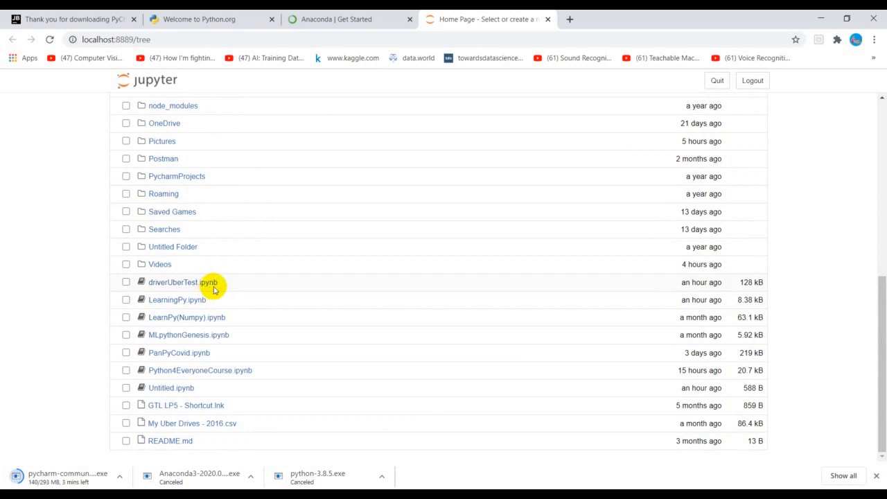
{"action": "scroll", "coordinate": [211, 291], "scroll_direction": "up", "scroll_amount": 1}
{"action": "scroll", "coordinate": [211, 291], "scroll_direction": "up", "scroll_amount": 1}
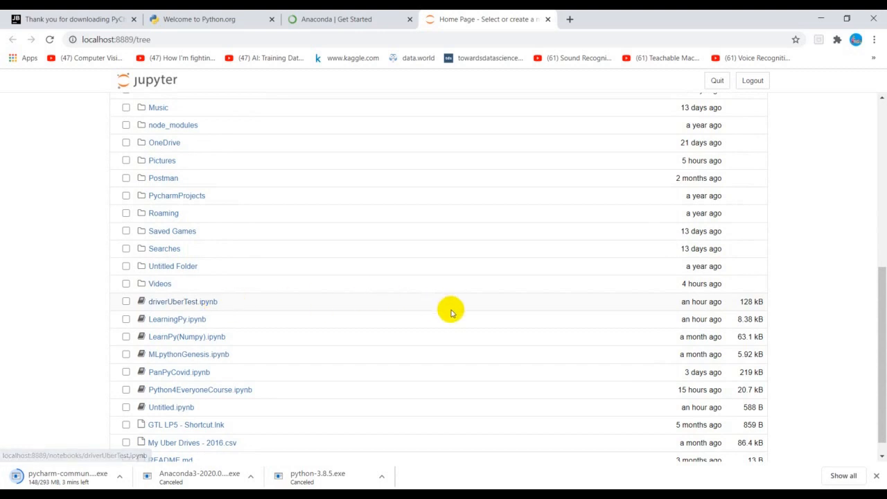
{"action": "scroll", "coordinate": [450, 309], "scroll_direction": "up", "scroll_amount": 5}
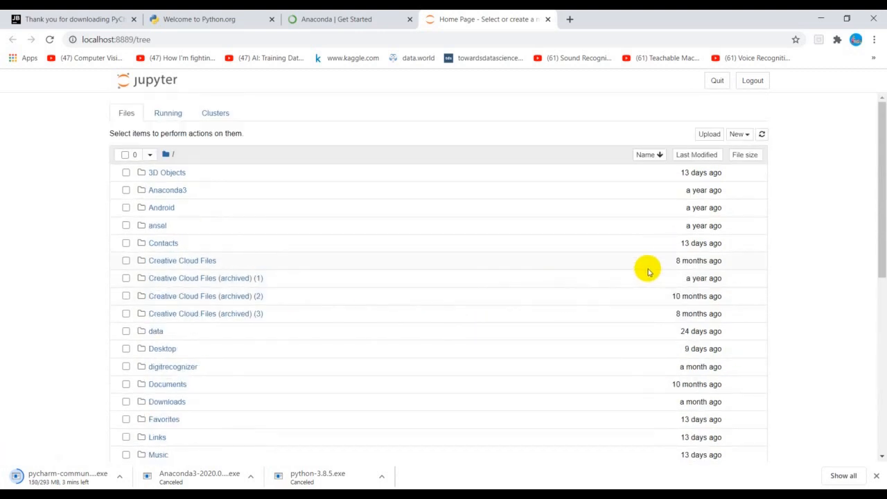
Create a new Python 3 notebook in the Jupyter home folder
{"action": "left_click", "coordinate": [743, 136]}
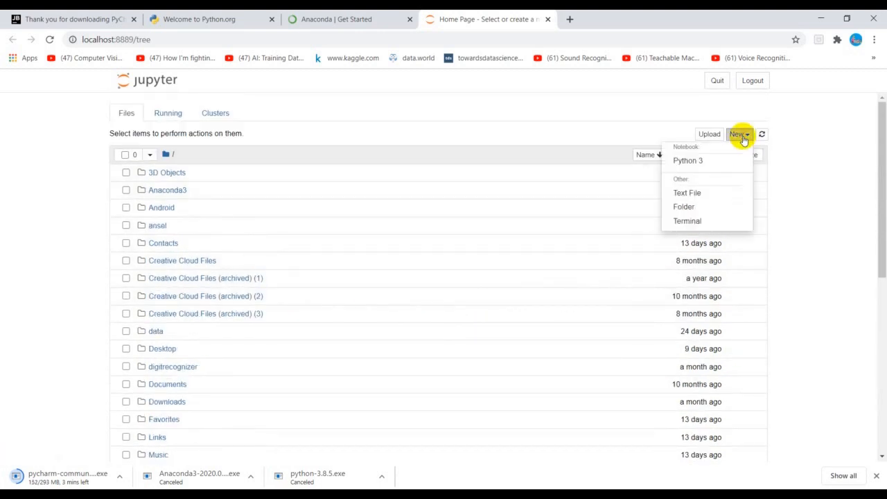
{"action": "left_click", "coordinate": [695, 160]}
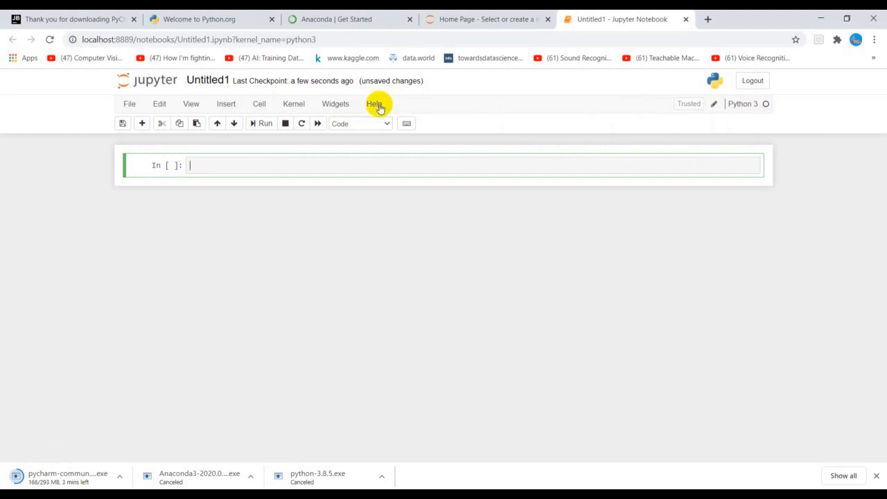
{"action": "left_click", "coordinate": [376, 105]}
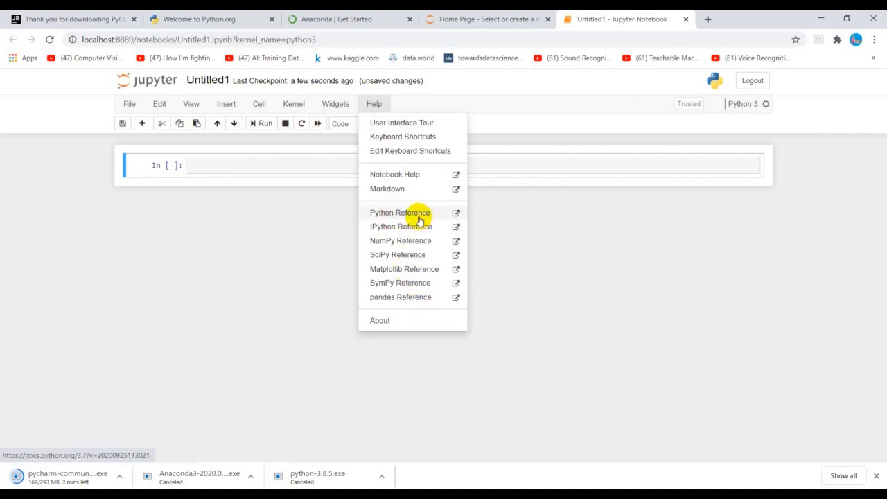
{"action": "left_click", "coordinate": [510, 125]}
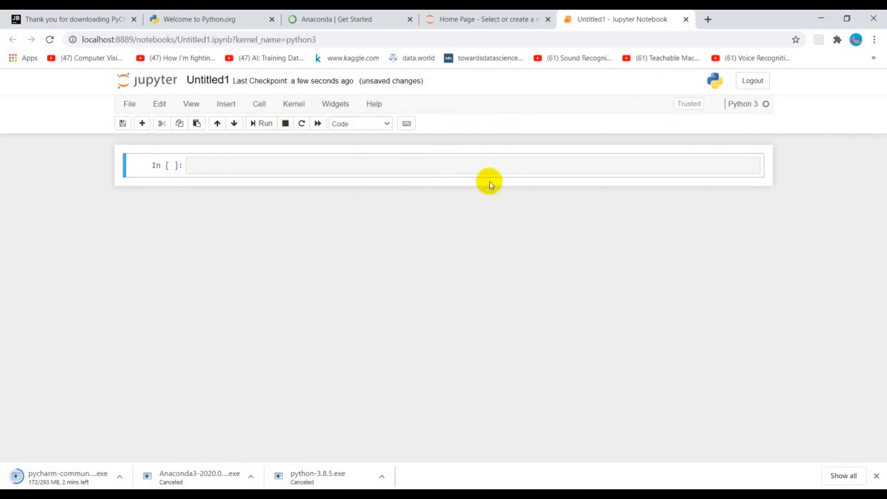
{"action": "left_click", "coordinate": [130, 106]}
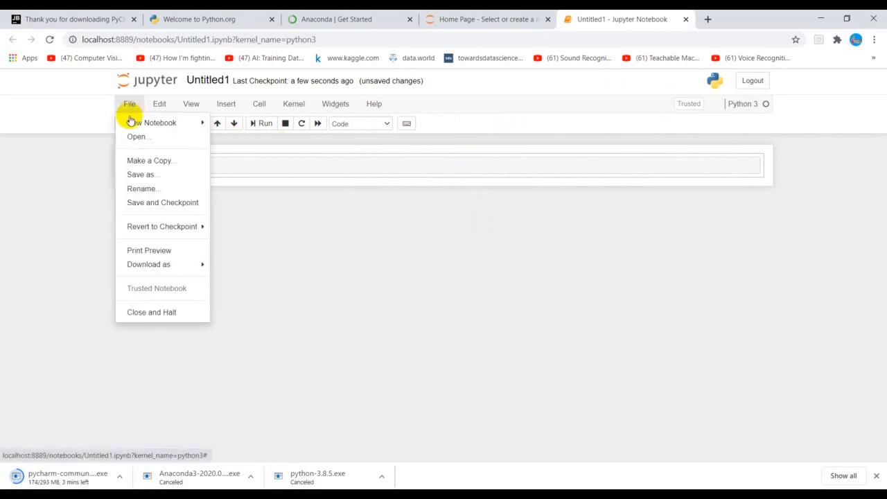
{"action": "left_click", "coordinate": [294, 219]}
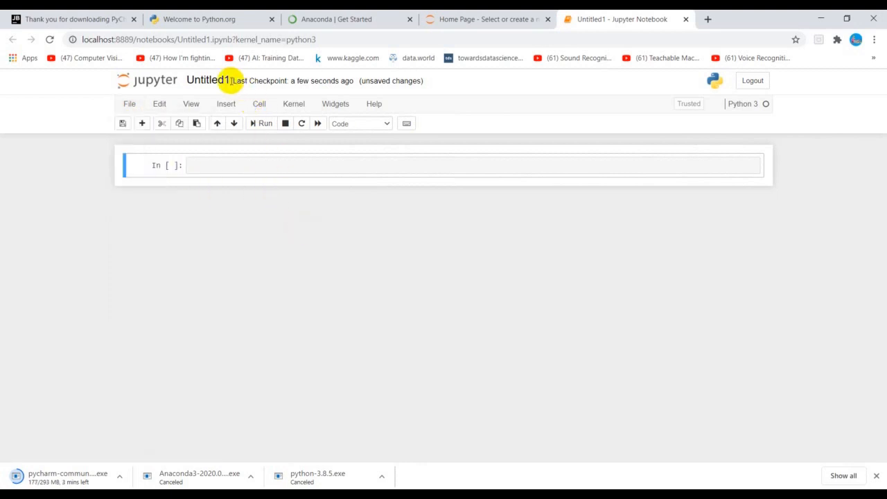
Rename the untitled notebook as LearnPY
{"action": "left_click", "coordinate": [220, 81]}
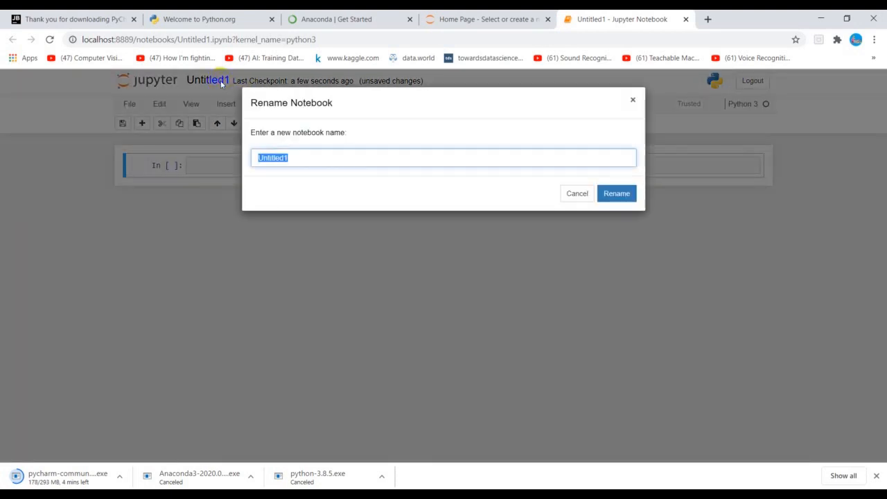
{"action": "type", "text": "LearnPY"}
{"action": "left_click", "coordinate": [634, 199]}
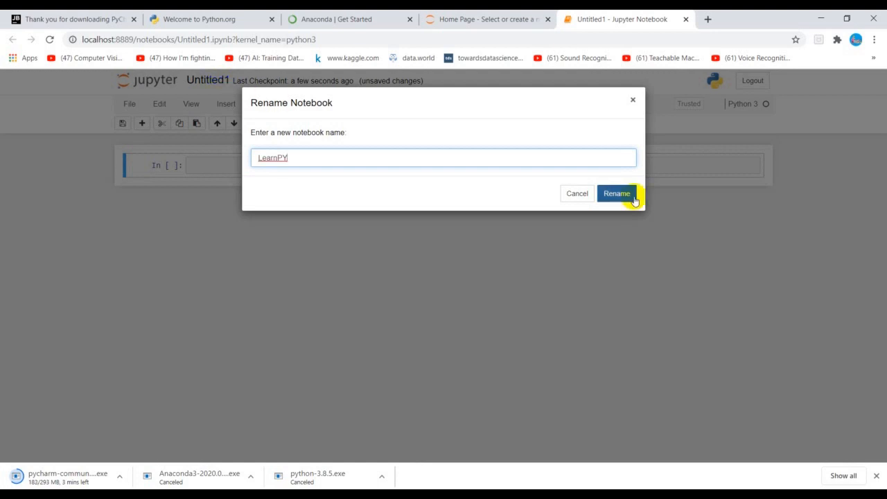
{"action": "left_click", "coordinate": [620, 195]}
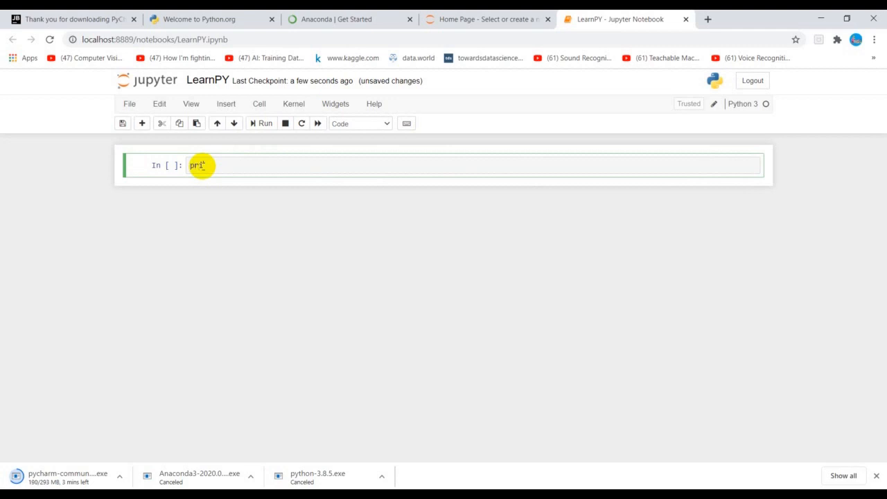
Enter print("hello world!") in the first cell and run it
{"action": "type", "text": "(\"hello world!"}
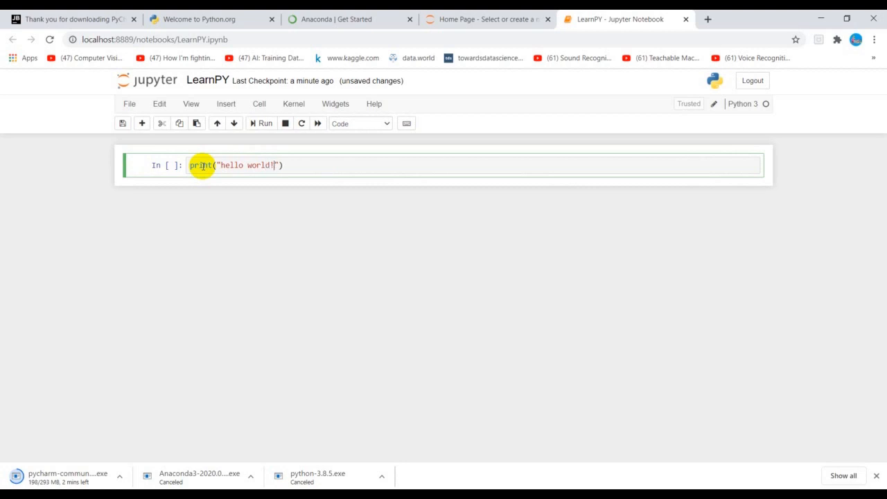
{"action": "key", "text": "shift+Return"}
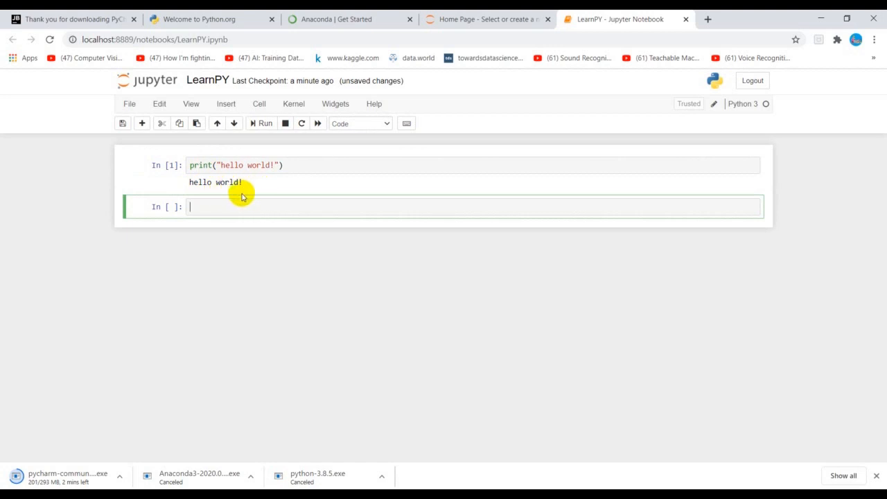
Clear the output of the print("hello world!") cell and run that cell again
{"action": "left_click", "coordinate": [259, 104]}
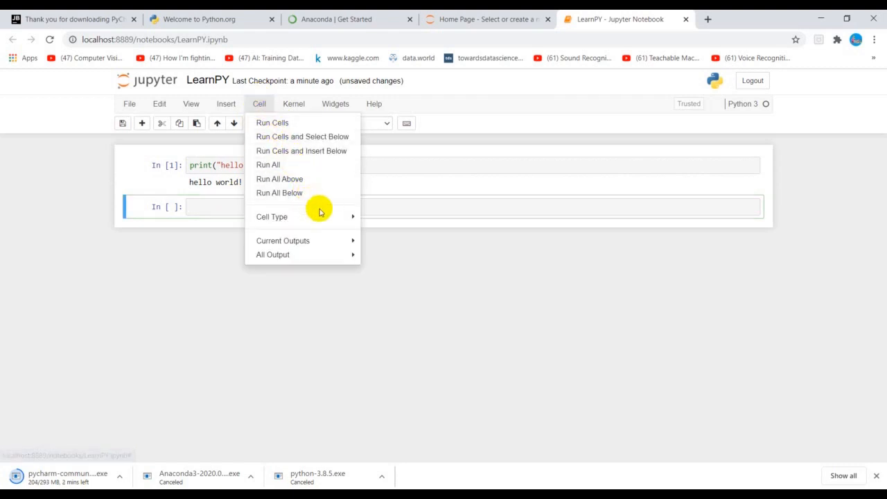
{"action": "mouse_move", "coordinate": [346, 240]}
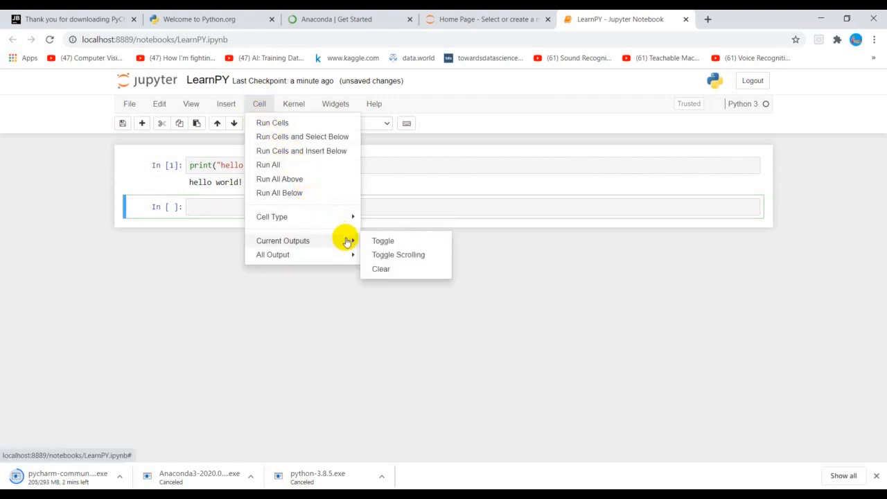
{"action": "left_click", "coordinate": [401, 270]}
{"action": "left_click", "coordinate": [291, 167]}
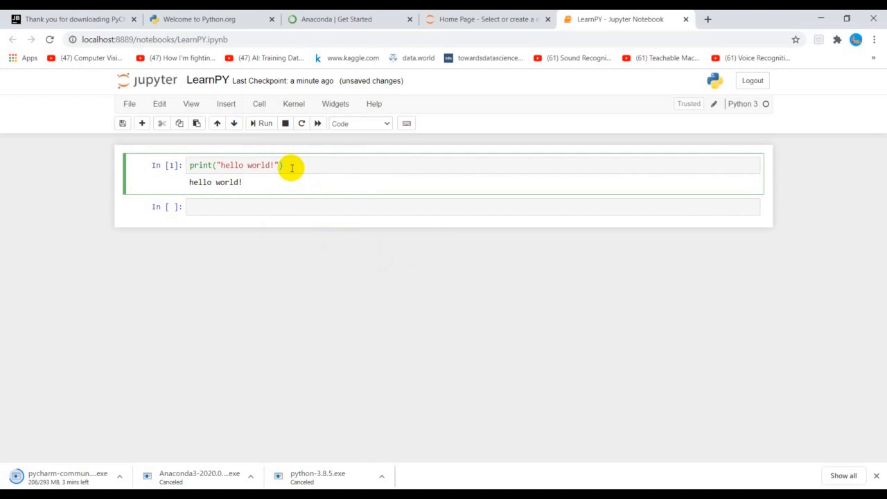
{"action": "left_click", "coordinate": [259, 104]}
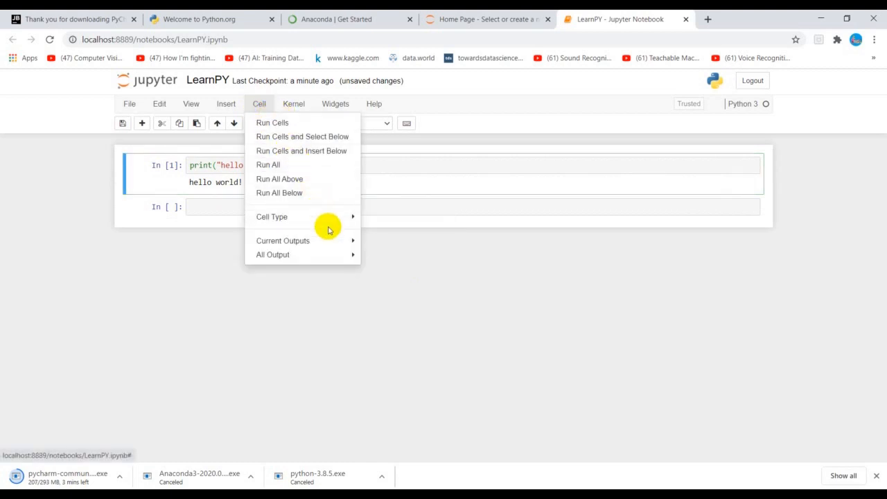
{"action": "mouse_move", "coordinate": [329, 245]}
{"action": "left_click", "coordinate": [395, 268]}
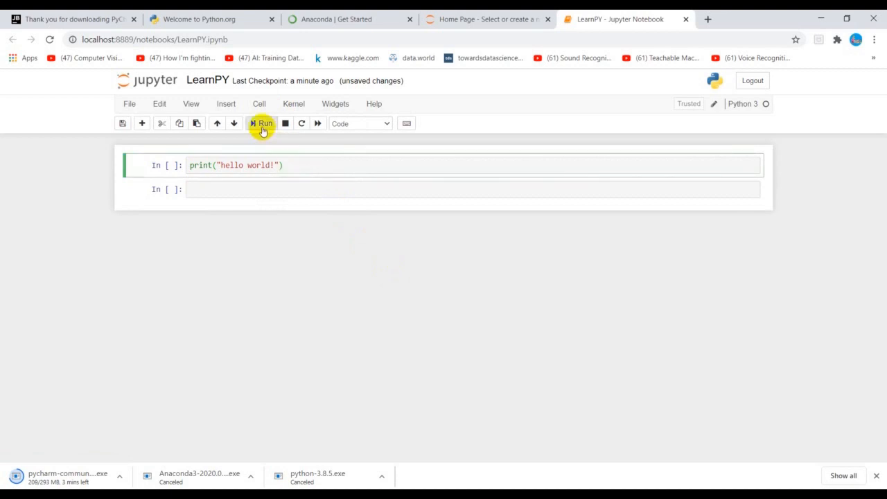
{"action": "left_click", "coordinate": [262, 130]}
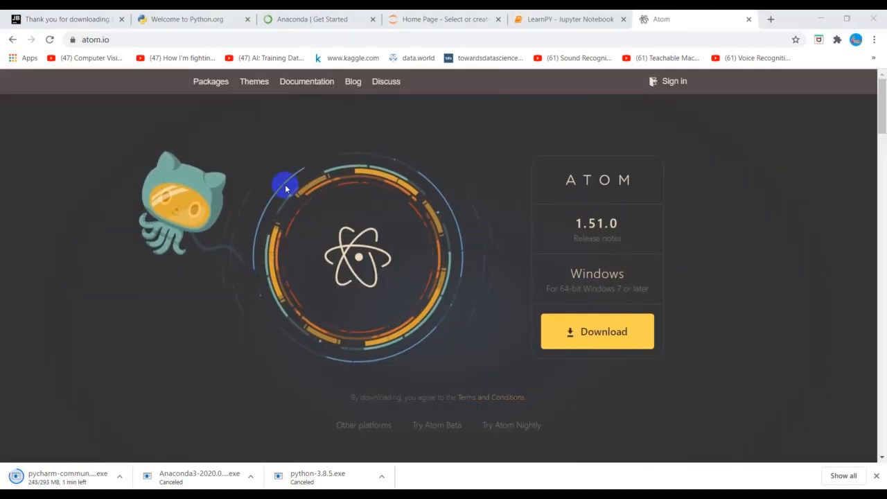
Look at the atom.io address and the Atom download for Windows, and return to the LearnPY notebook
{"action": "left_click", "coordinate": [113, 42]}
{"action": "left_click", "coordinate": [112, 38]}
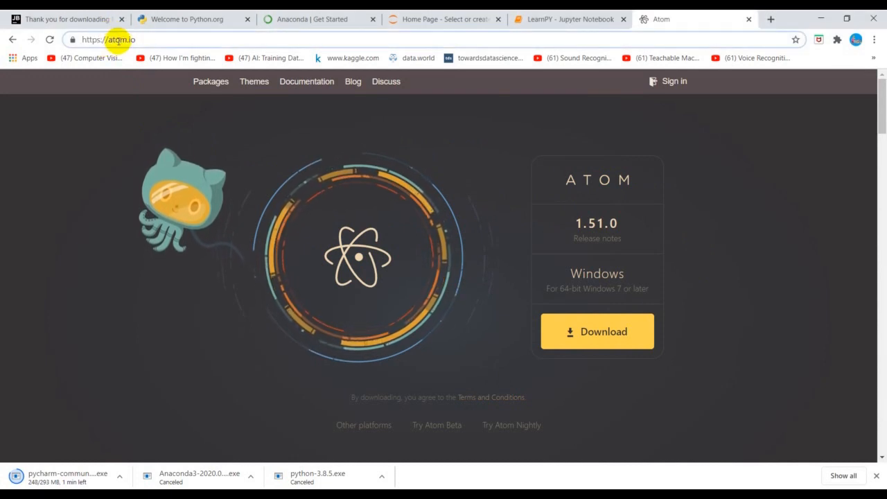
{"action": "left_click", "coordinate": [616, 339]}
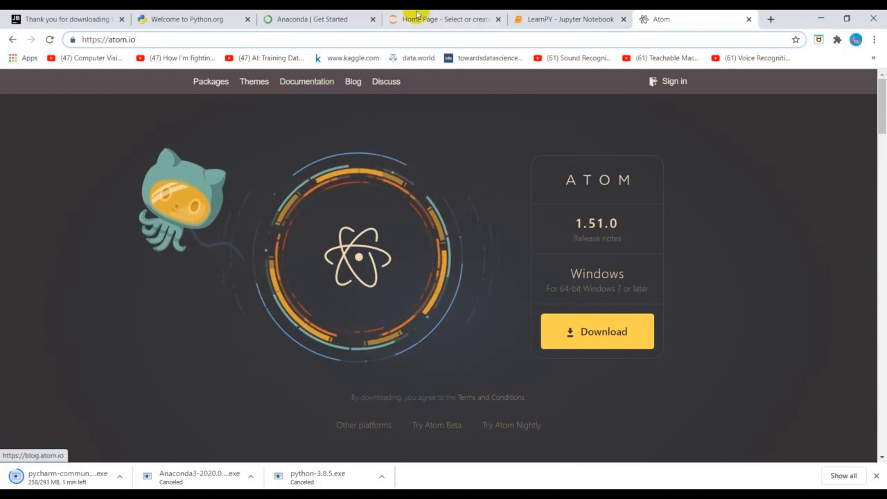
{"action": "left_click", "coordinate": [548, 20]}
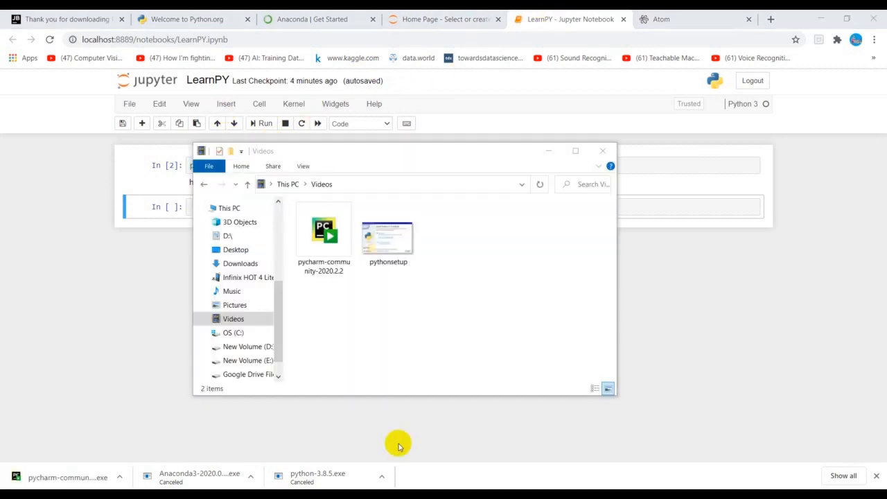
Run the pycharm-community-2020.2.2 installer and install it in the suggested folder with the 64-bit desktop launcher and .py association
{"action": "left_click", "coordinate": [391, 333]}
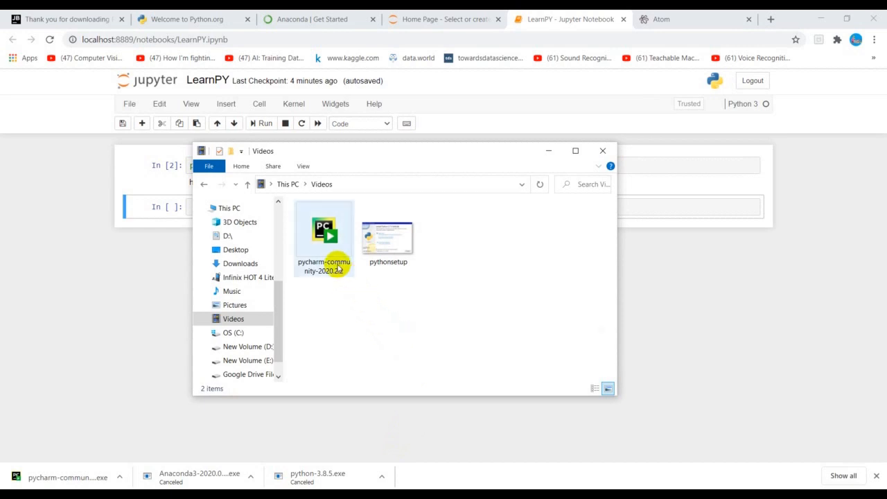
{"action": "double_click", "coordinate": [340, 268]}
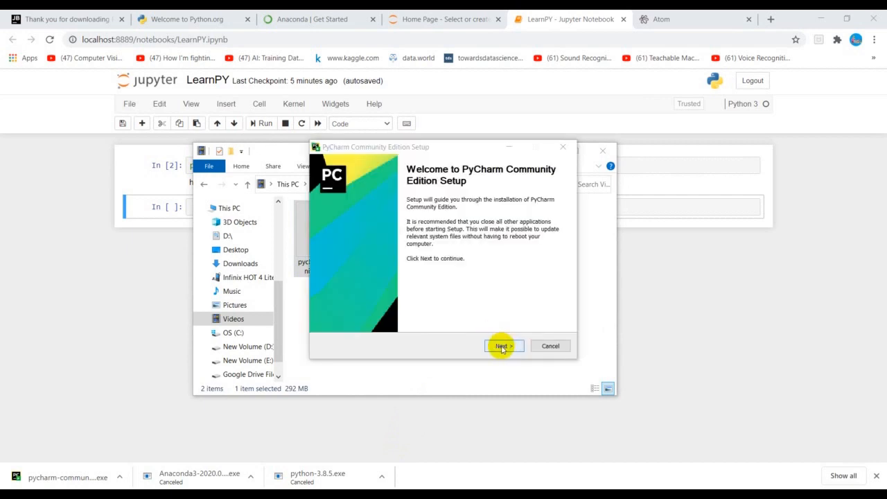
{"action": "left_click", "coordinate": [503, 346]}
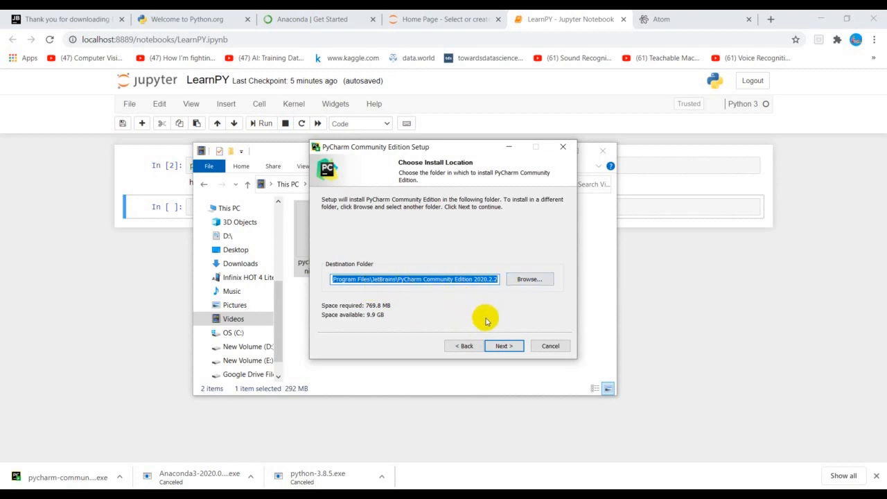
{"action": "left_click", "coordinate": [489, 345]}
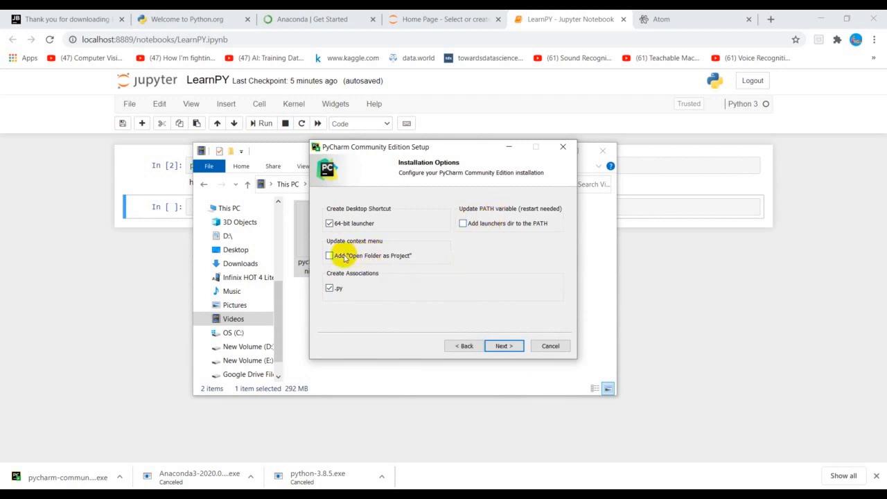
{"action": "left_click", "coordinate": [500, 350]}
{"action": "left_click", "coordinate": [504, 347]}
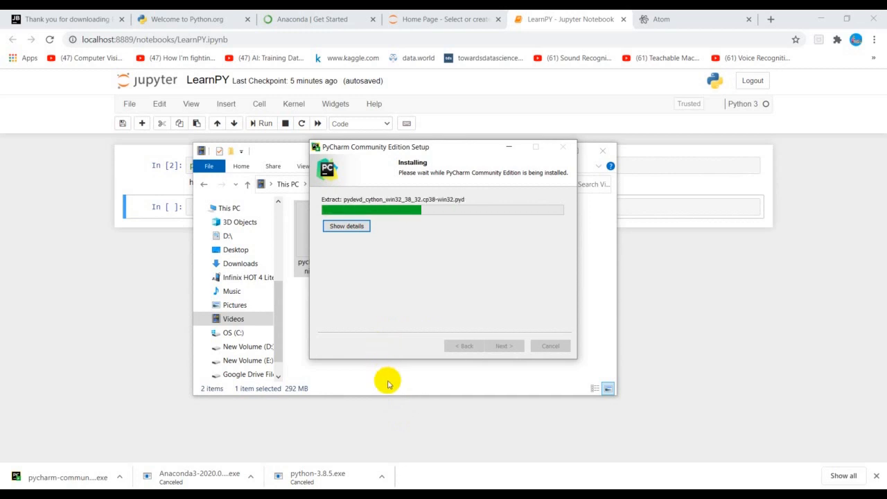
{"action": "left_click", "coordinate": [394, 407]}
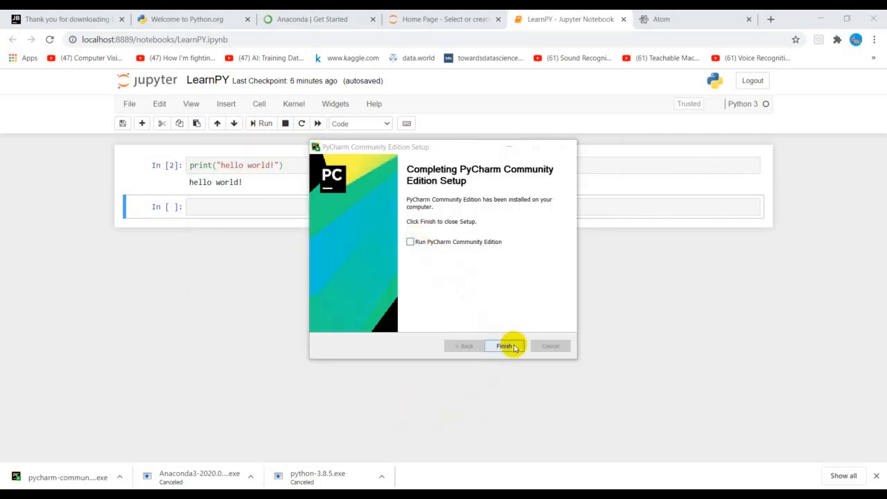
Finish the setup with Run PyCharm Community Edition enabled, keep the Darcula theme and start PyCharm without featured plugins
{"action": "left_click", "coordinate": [409, 241]}
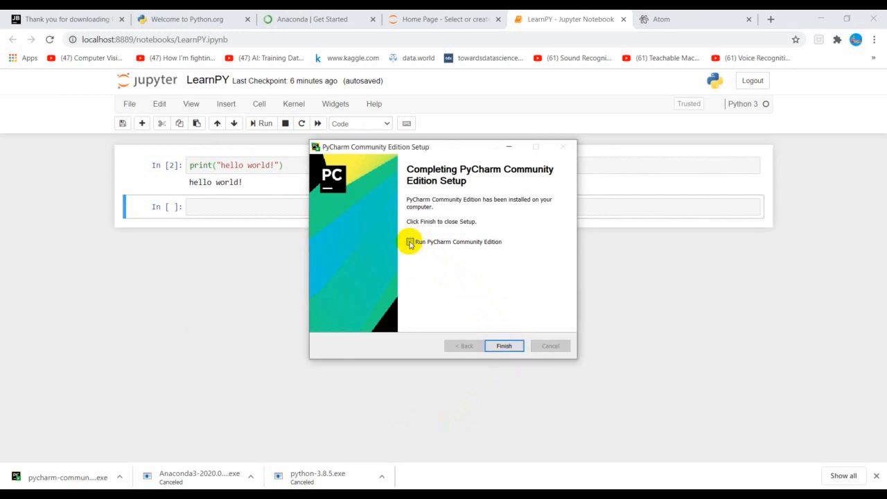
{"action": "left_click", "coordinate": [503, 345]}
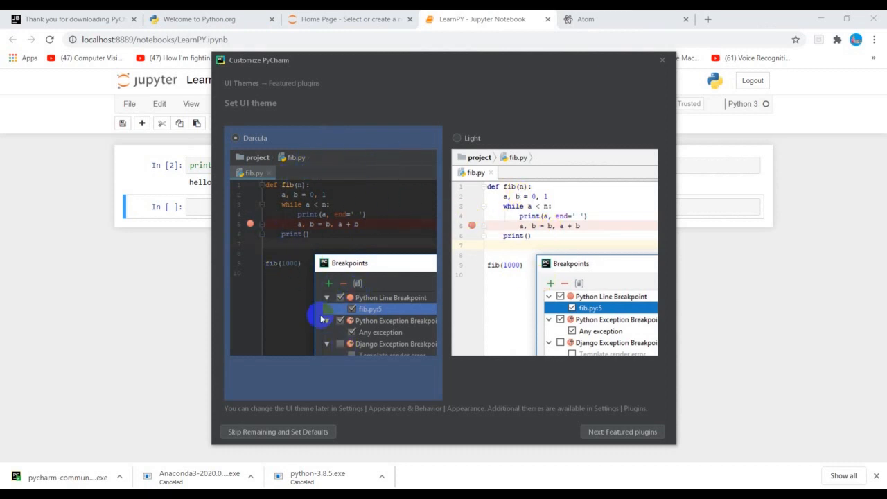
{"action": "left_click", "coordinate": [622, 432]}
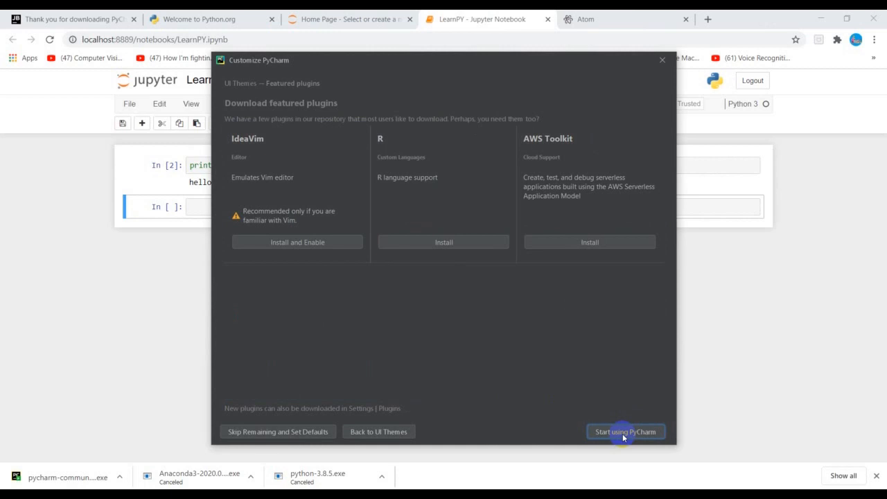
{"action": "left_click", "coordinate": [622, 431]}
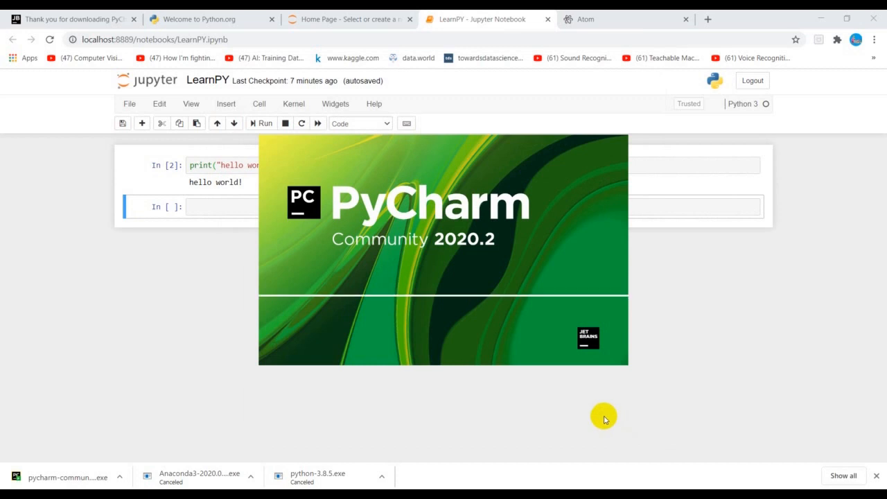
Create a new project named pythonProject using a new Virtualenv environment and the main.py welcome script
{"action": "left_click", "coordinate": [420, 229]}
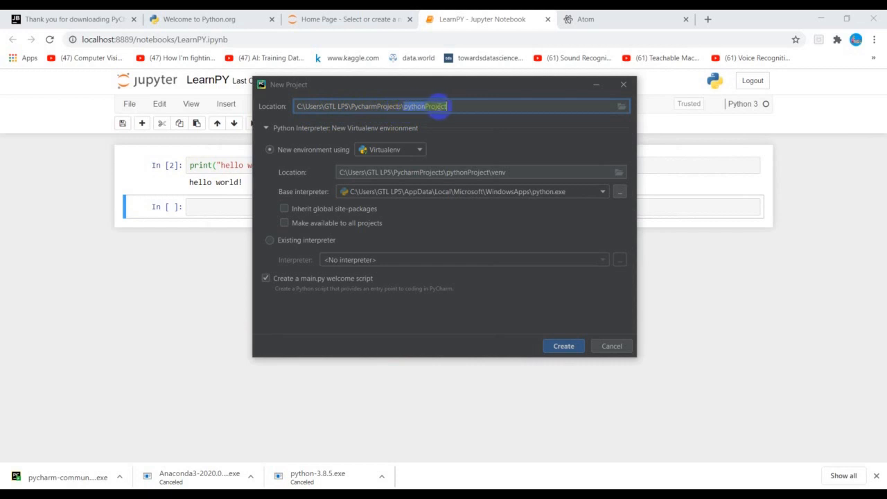
{"action": "left_click", "coordinate": [452, 106]}
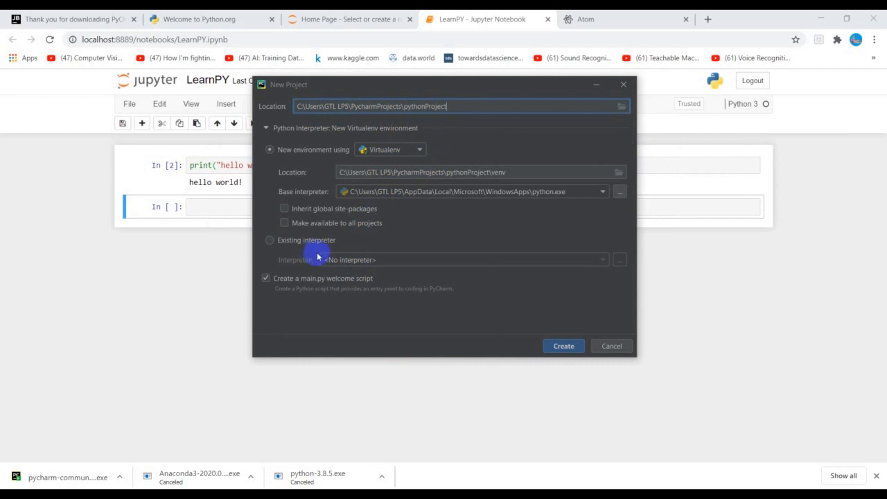
{"action": "left_click", "coordinate": [272, 240]}
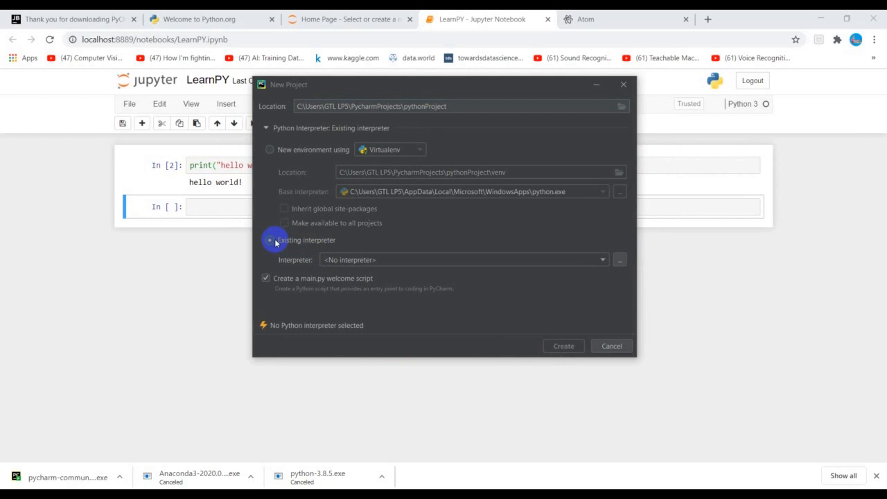
{"action": "left_click", "coordinate": [272, 152]}
{"action": "left_click", "coordinate": [568, 346]}
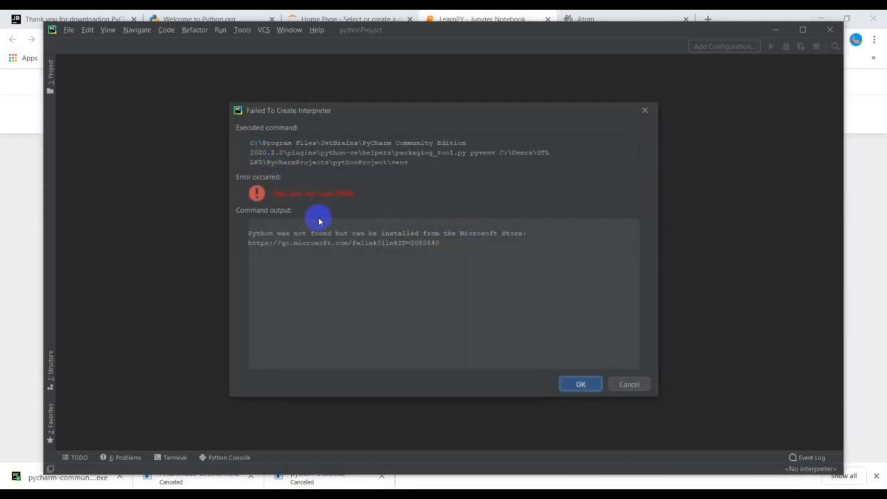
Dismiss the interpreter error and close the Tip of the Day window
{"action": "left_click", "coordinate": [581, 386]}
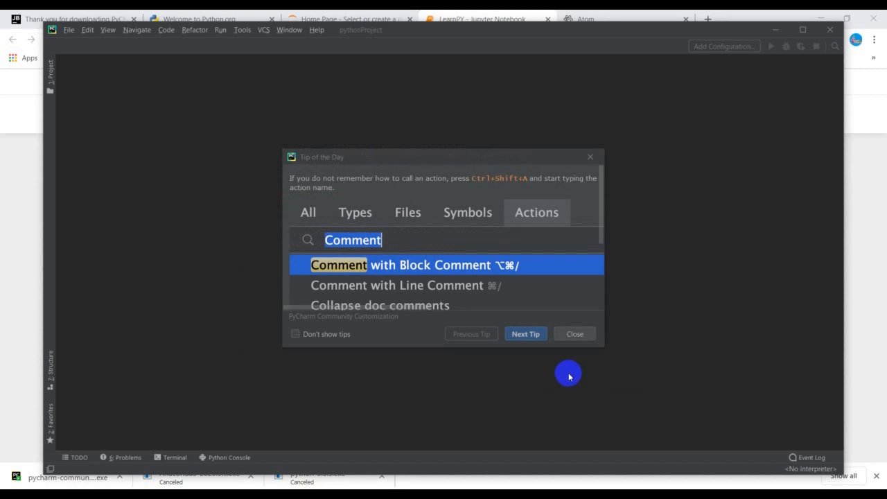
{"action": "left_click", "coordinate": [531, 336]}
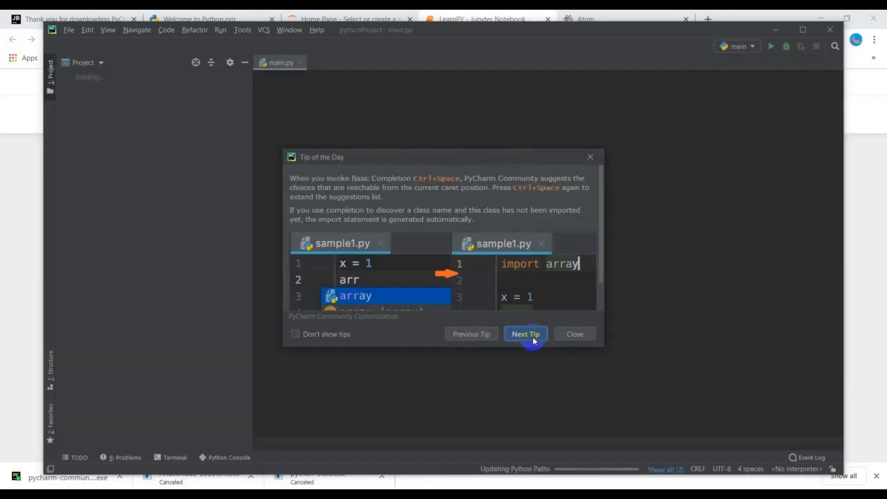
{"action": "left_click", "coordinate": [586, 156]}
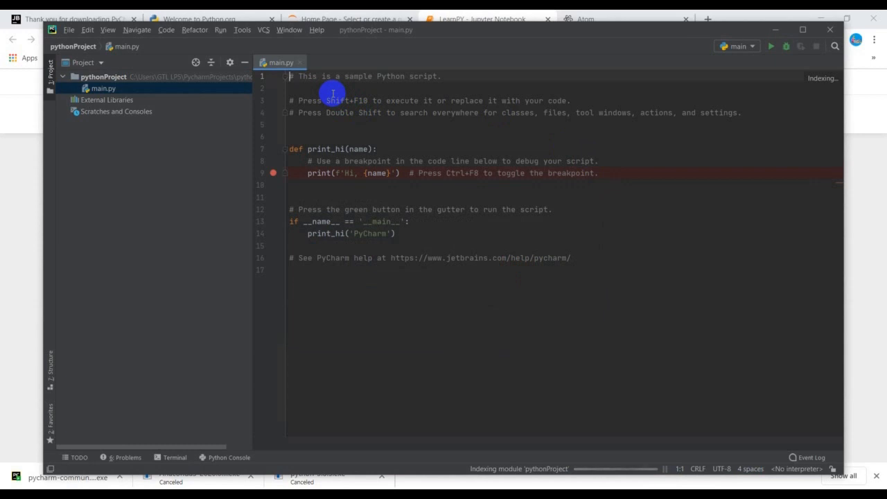
{"action": "left_click", "coordinate": [70, 31]}
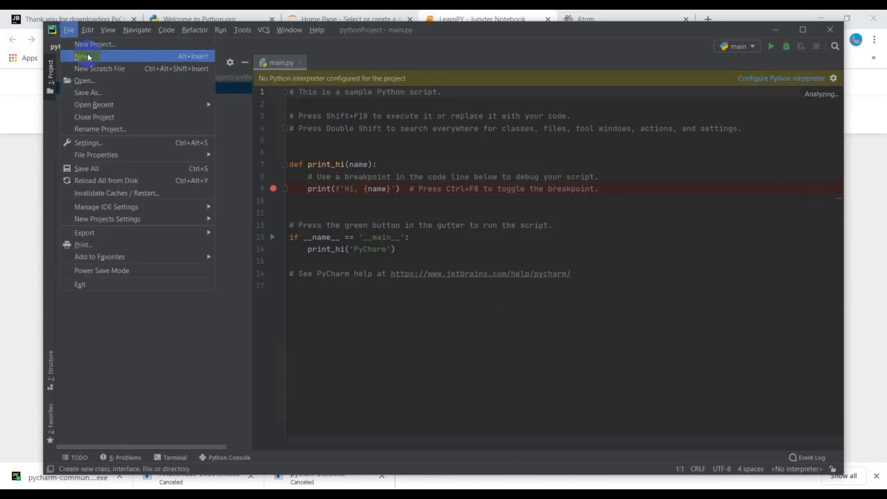
{"action": "left_click", "coordinate": [88, 57]}
{"action": "left_click", "coordinate": [385, 121]}
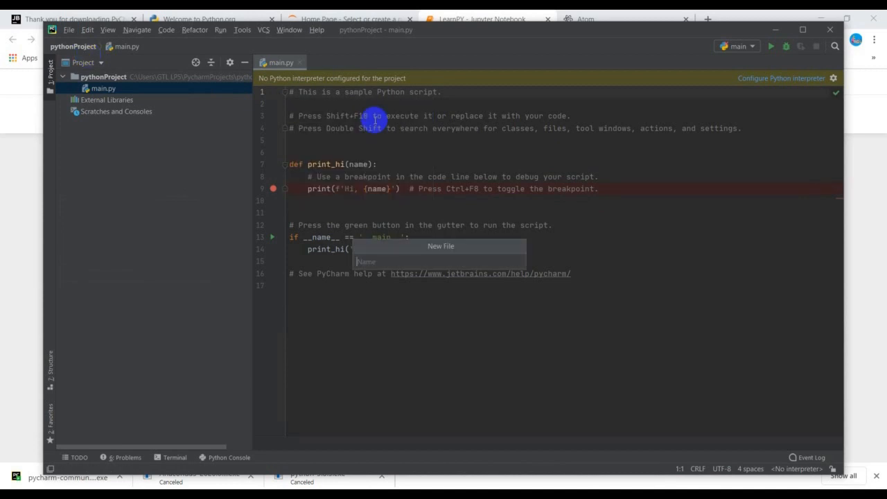
{"action": "left_click", "coordinate": [363, 188]}
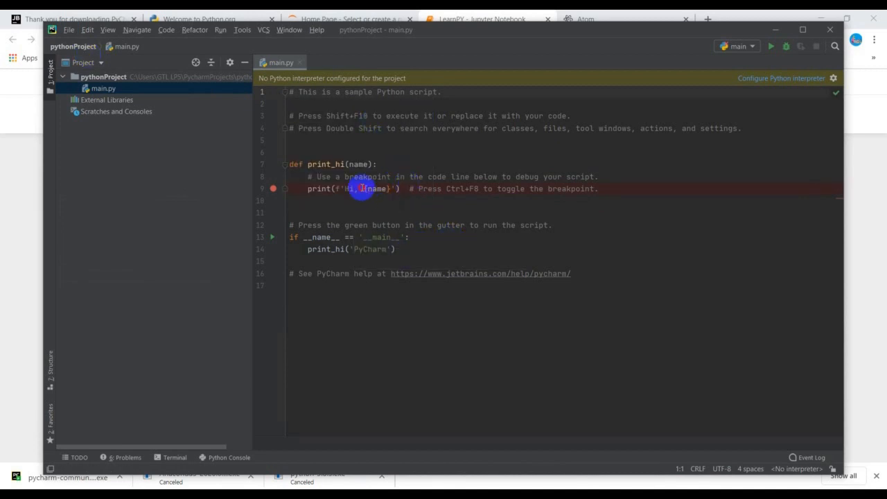
Create a project named pythonProjectTest with a new Virtualenv environment, open it in a new window and dismiss the interpreter error
{"action": "left_click", "coordinate": [67, 33]}
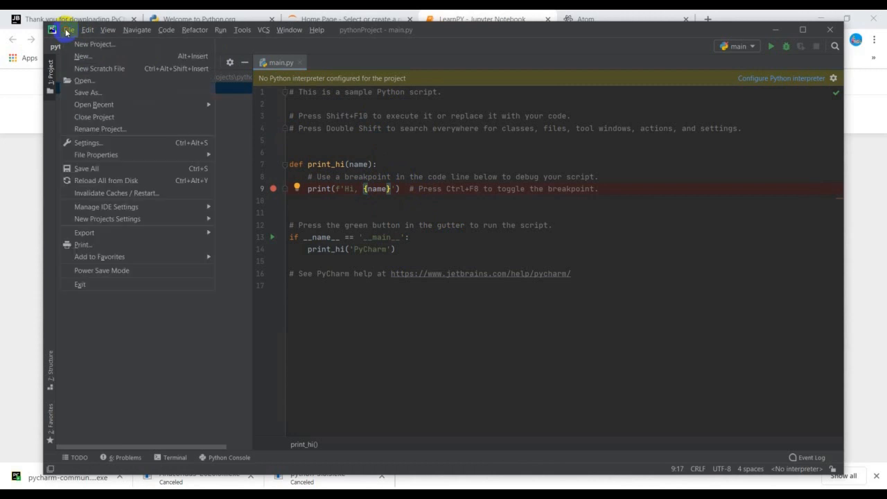
{"action": "left_click", "coordinate": [87, 44]}
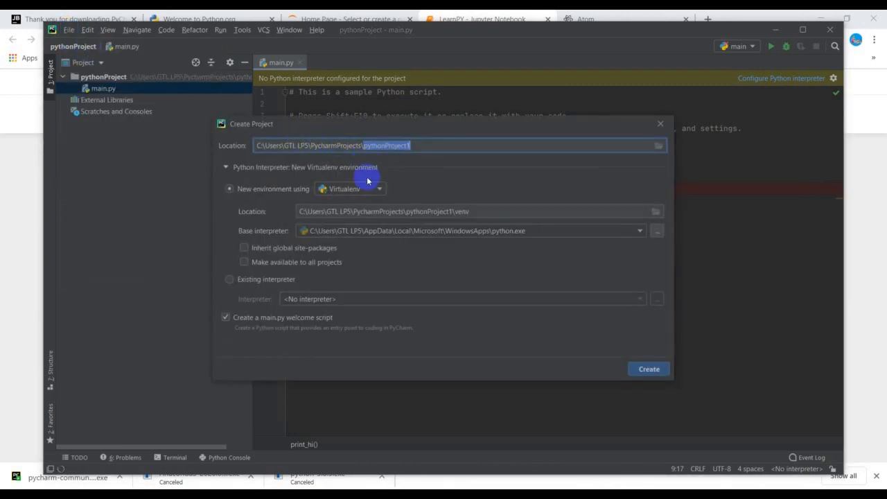
{"action": "left_click", "coordinate": [423, 146]}
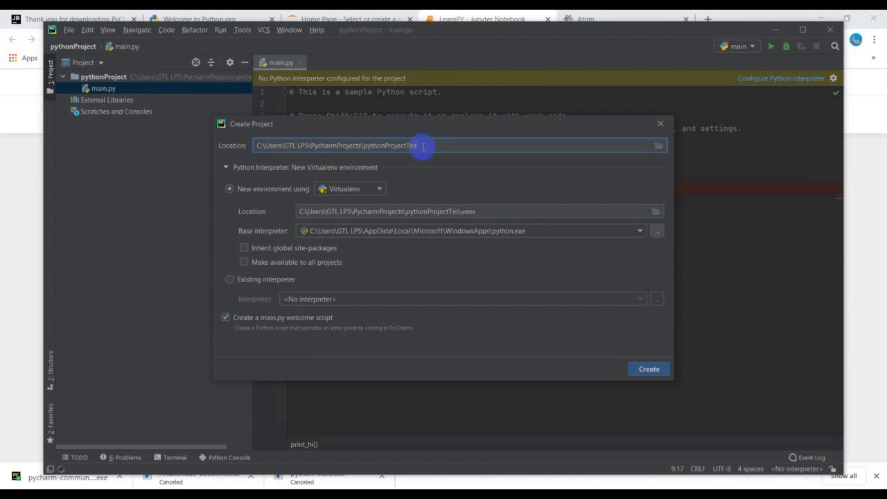
{"action": "left_click", "coordinate": [641, 368]}
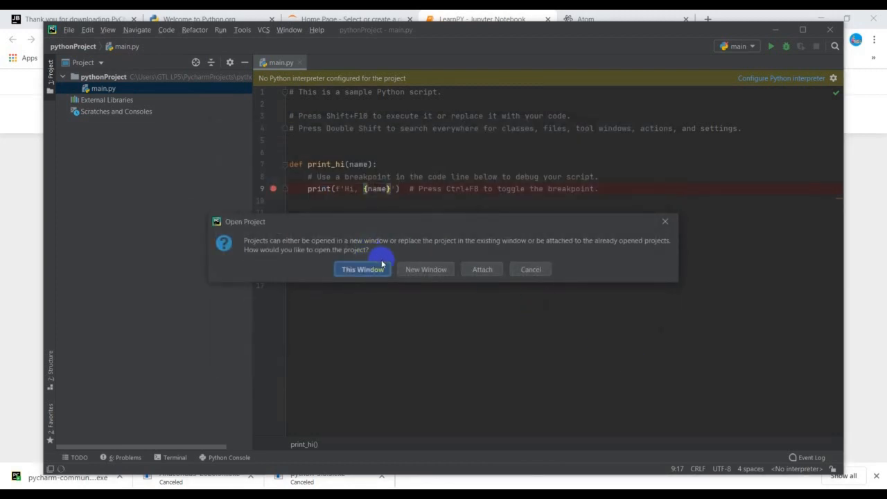
{"action": "left_click", "coordinate": [411, 268]}
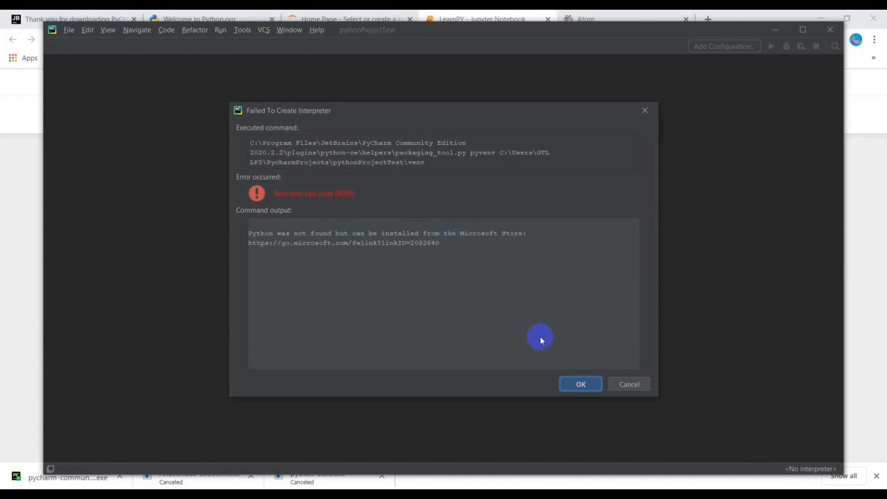
{"action": "left_click", "coordinate": [580, 383]}
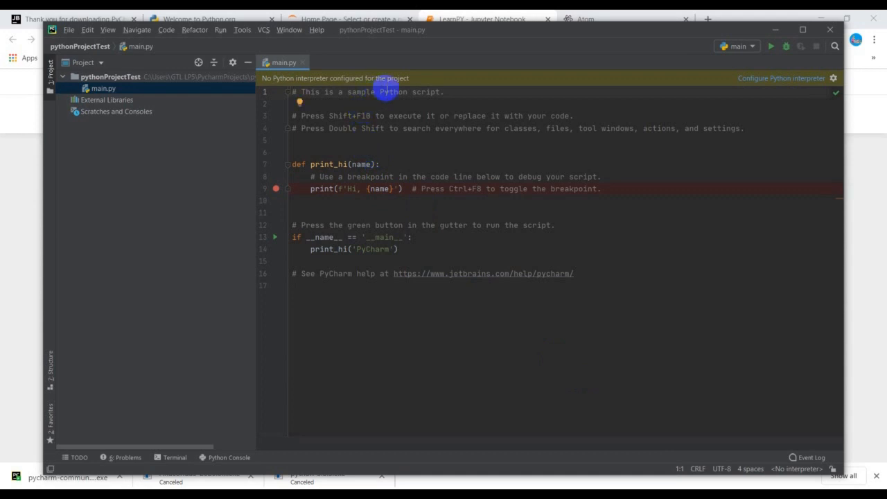
Create another project named pythonProject1 with C:\Python38\python.exe as the Virtualenv base interpreter and open it in a new window
{"action": "left_click", "coordinate": [70, 30]}
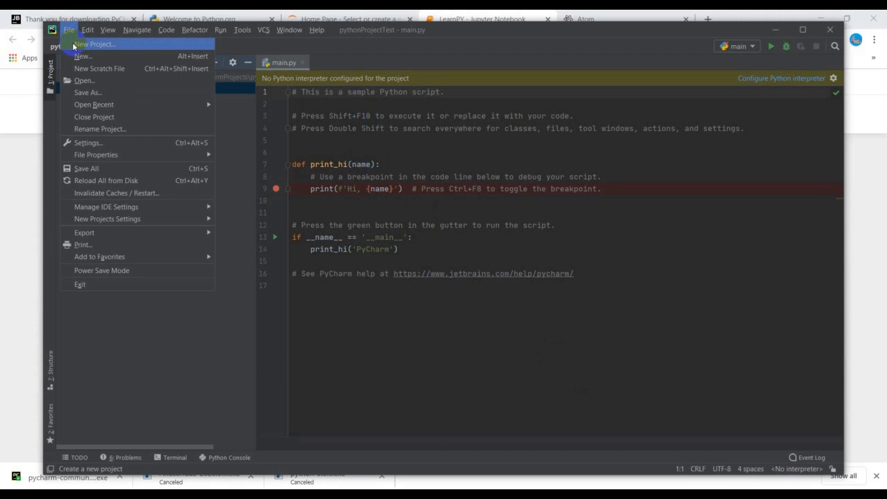
{"action": "left_click", "coordinate": [90, 45]}
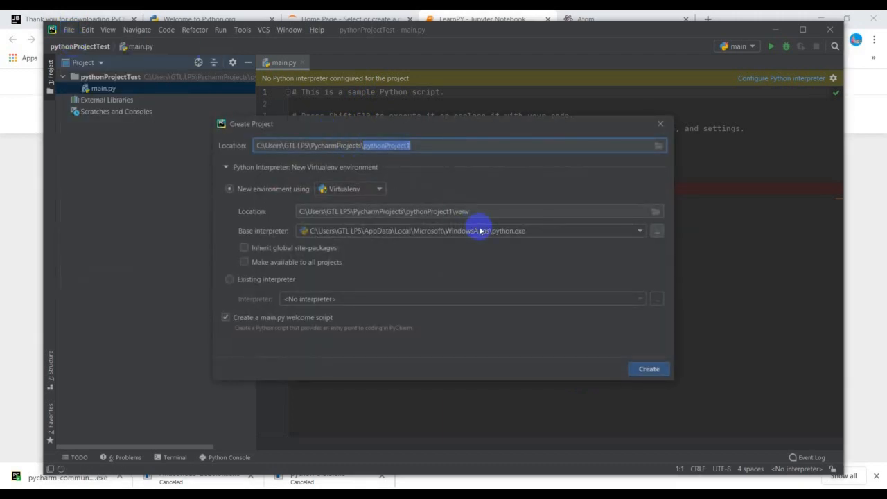
{"action": "left_click", "coordinate": [539, 228]}
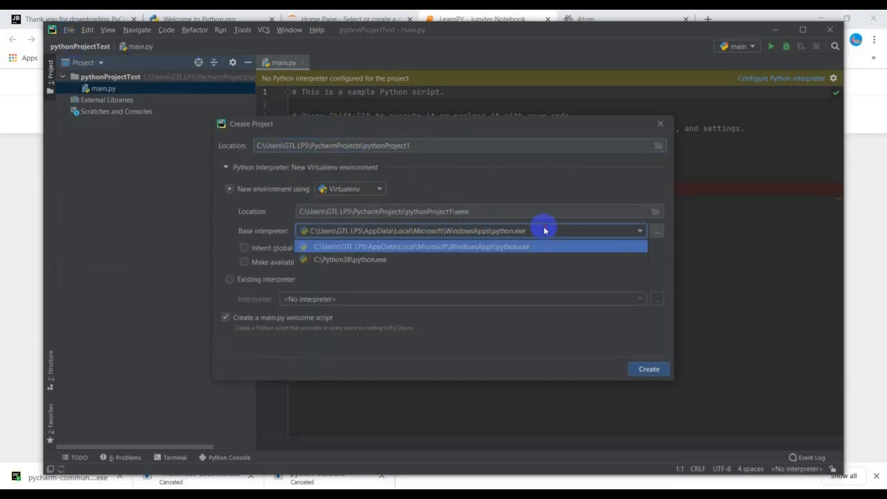
{"action": "left_click", "coordinate": [408, 261]}
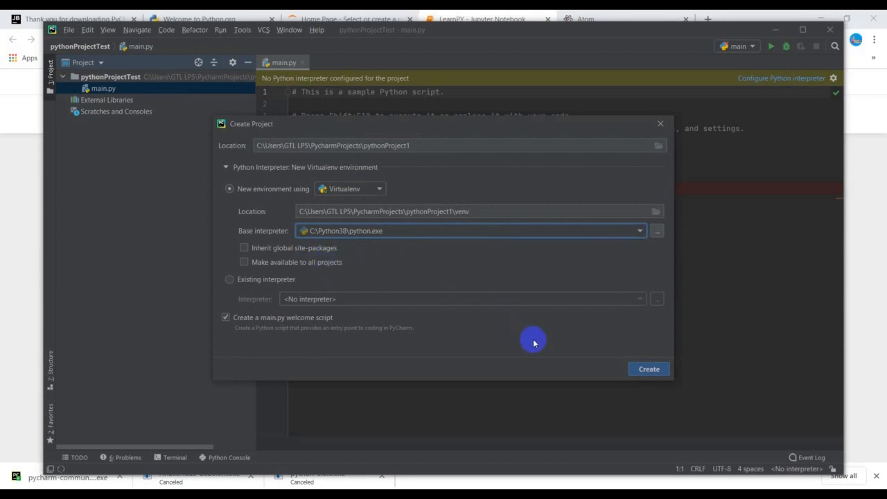
{"action": "left_click", "coordinate": [632, 362]}
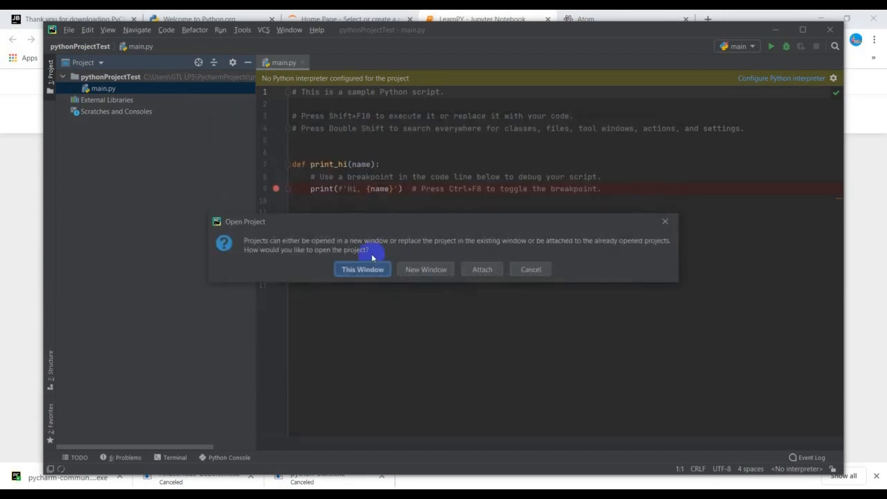
{"action": "left_click", "coordinate": [424, 269]}
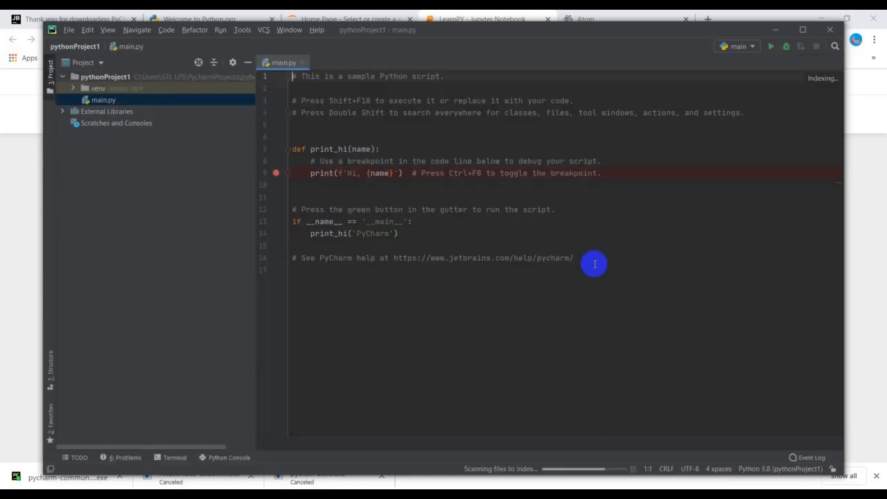
Replace all the sample code in main.py with print('hello world') and run main
{"action": "left_click_drag", "start_coordinate": [593, 264], "coordinate": [296, 77]}
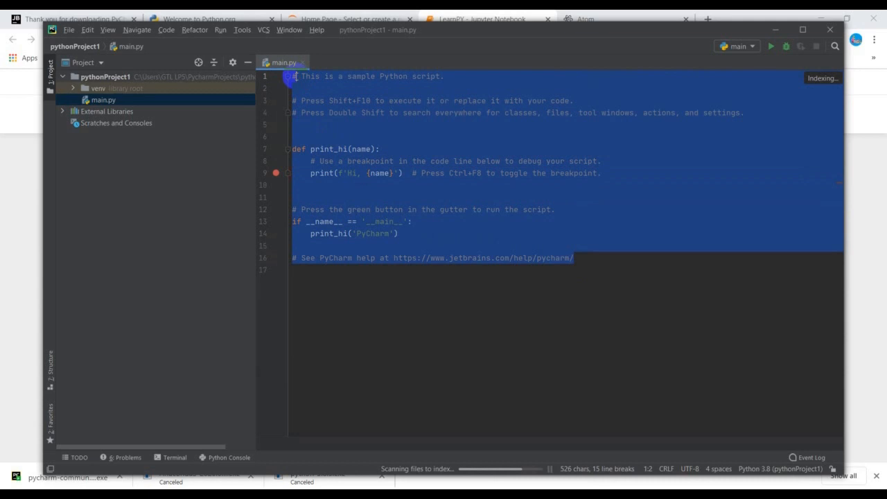
{"action": "key", "text": "BackSpace"}
{"action": "key", "text": "BackSpace"}
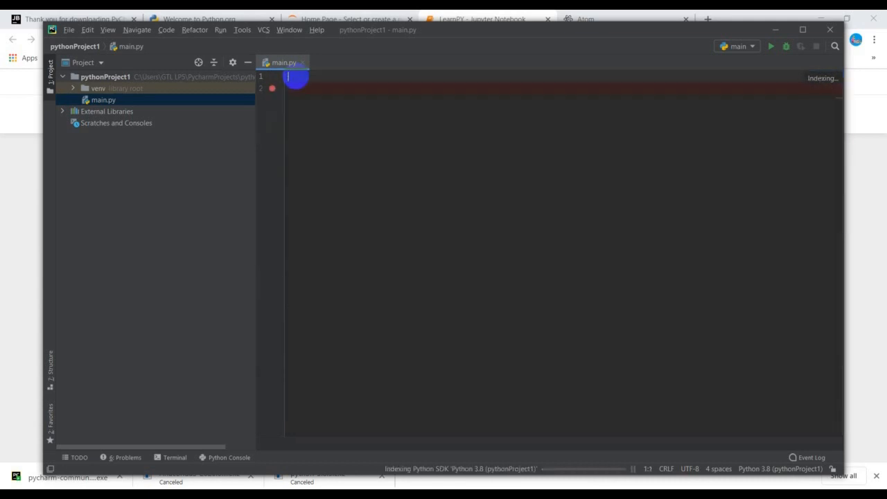
{"action": "key", "text": "Return"}
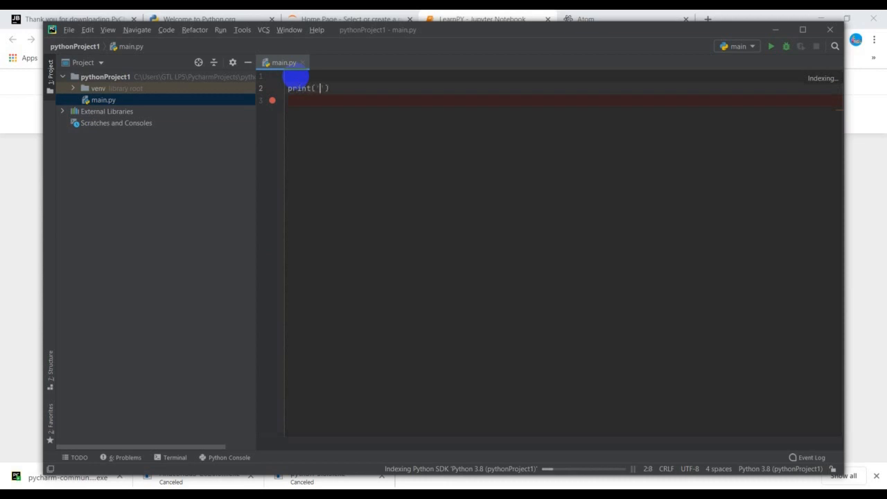
{"action": "type", "text": "ello world"}
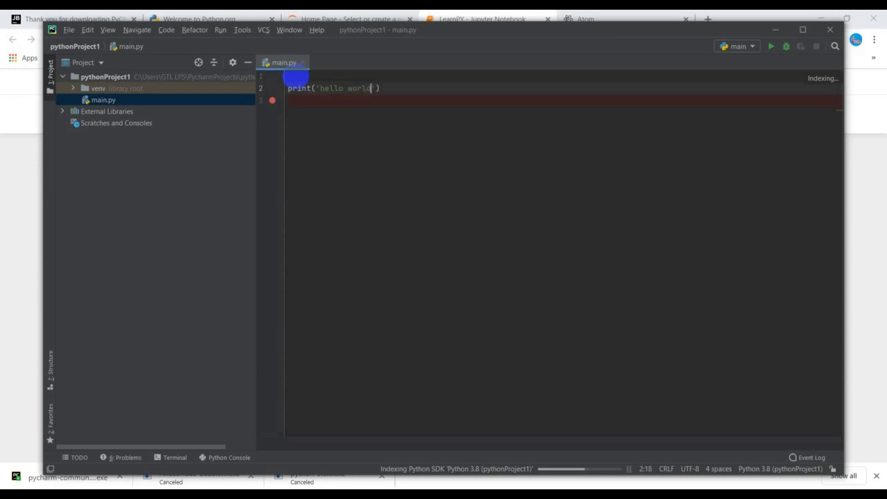
{"action": "left_click", "coordinate": [220, 30]}
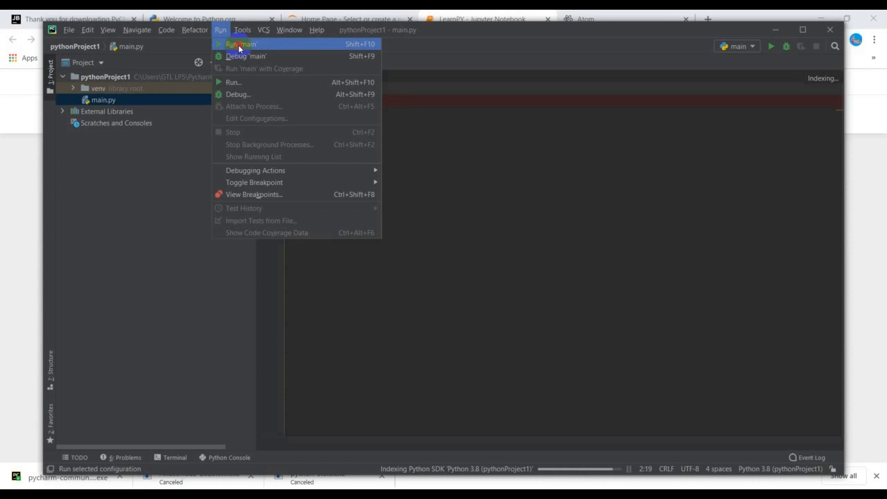
{"action": "left_click", "coordinate": [239, 45]}
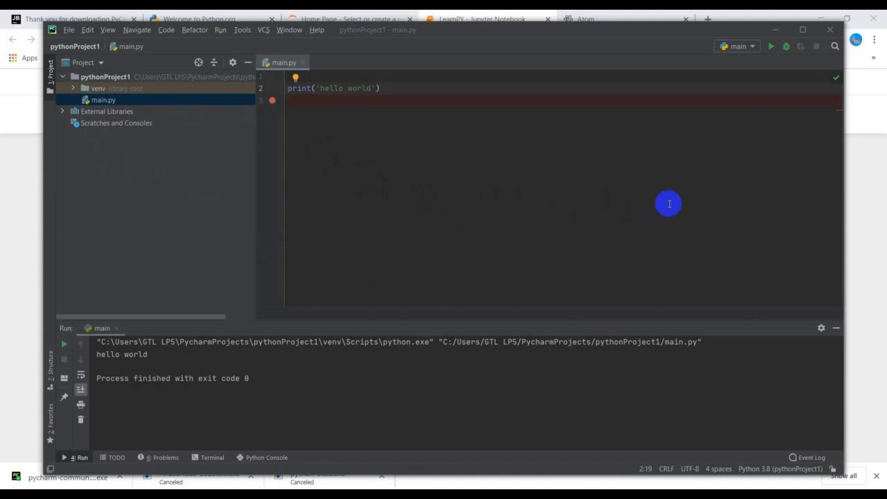
Minimize the three PyCharm project windows to return to the LearnPY Jupyter notebook in the browser
{"action": "left_click", "coordinate": [775, 30]}
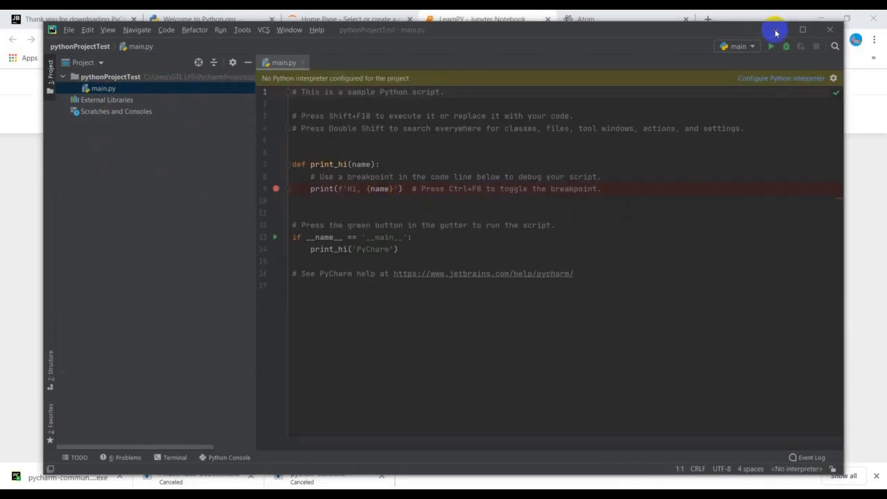
{"action": "left_click", "coordinate": [777, 29]}
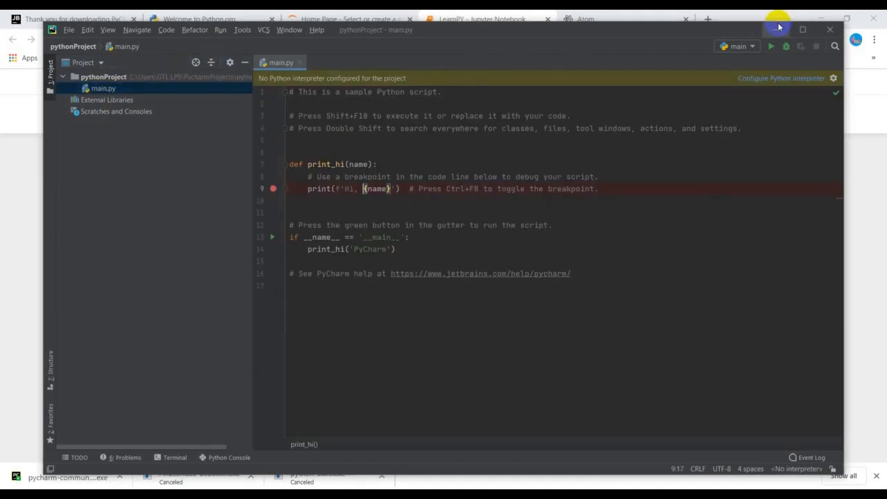
{"action": "left_click", "coordinate": [777, 29]}
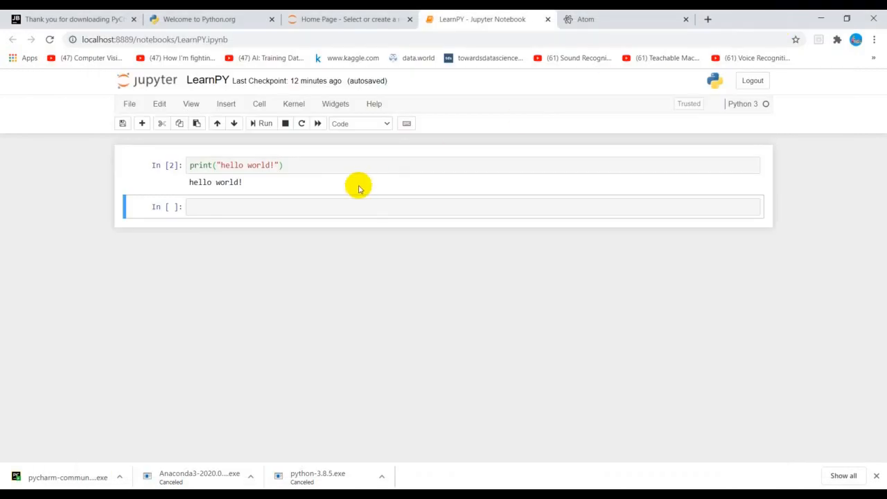